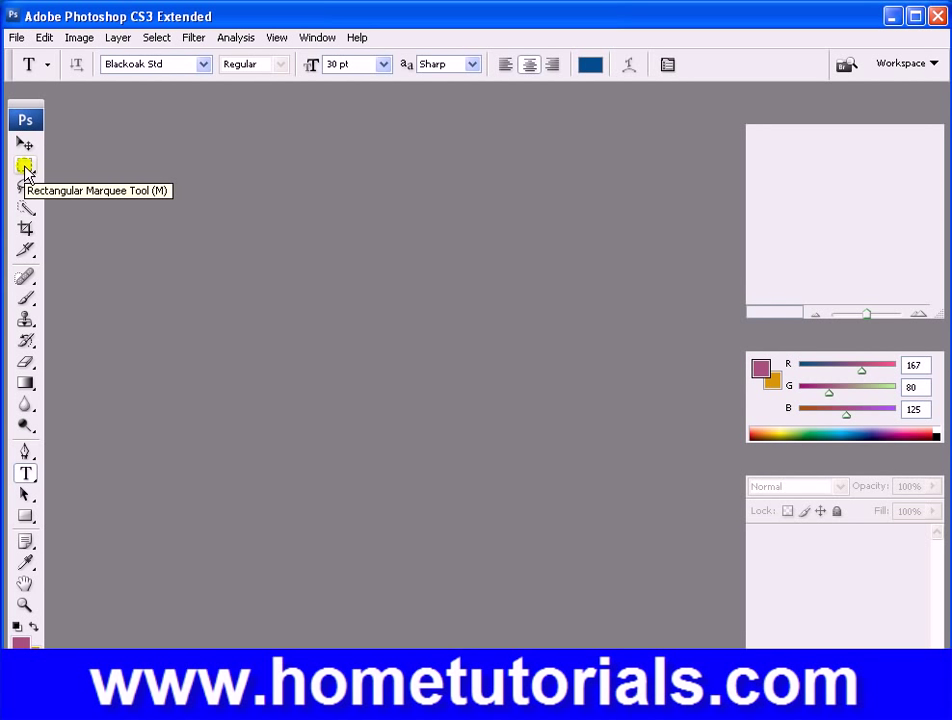
Step: Show the hidden tool variants grouped under the Rectangular Marquee and Dodge tools
{"action": "left_click", "coordinate": [25, 167]}
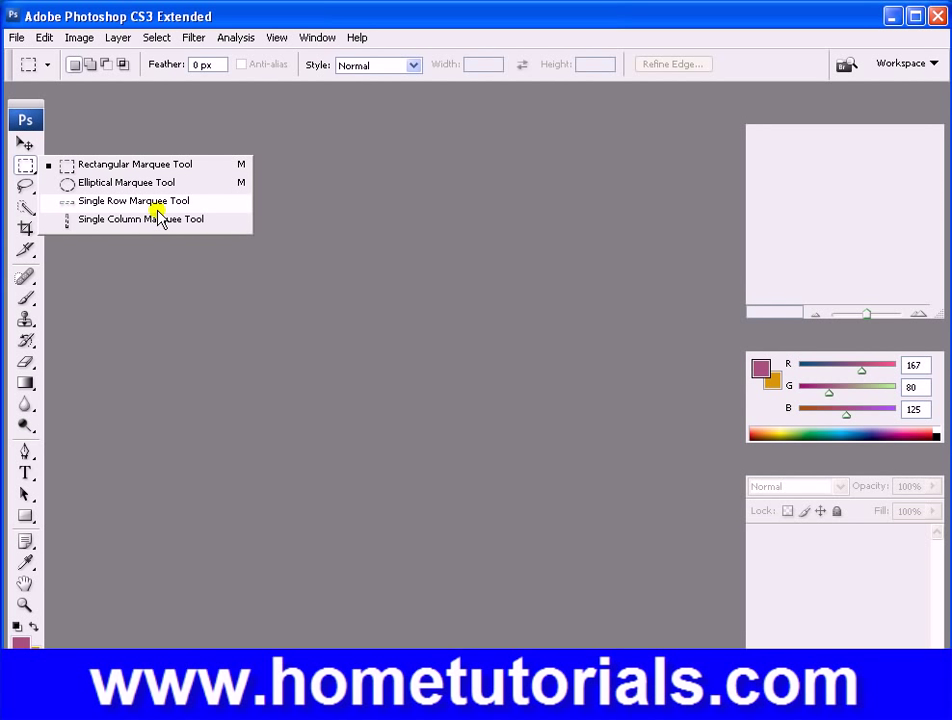
{"action": "left_click", "coordinate": [26, 167]}
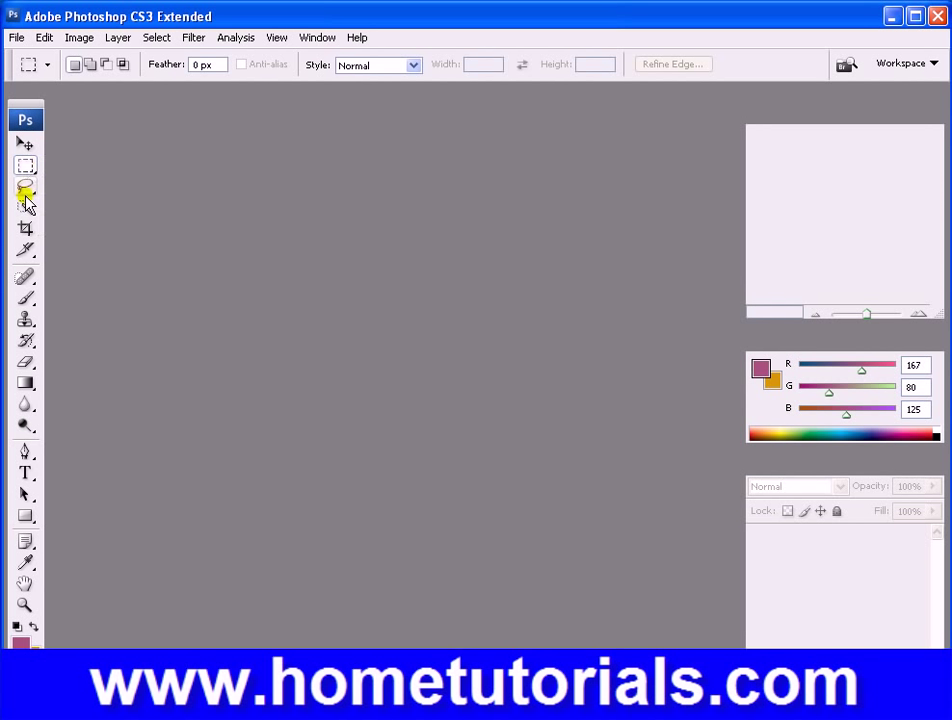
{"action": "left_click", "coordinate": [25, 425]}
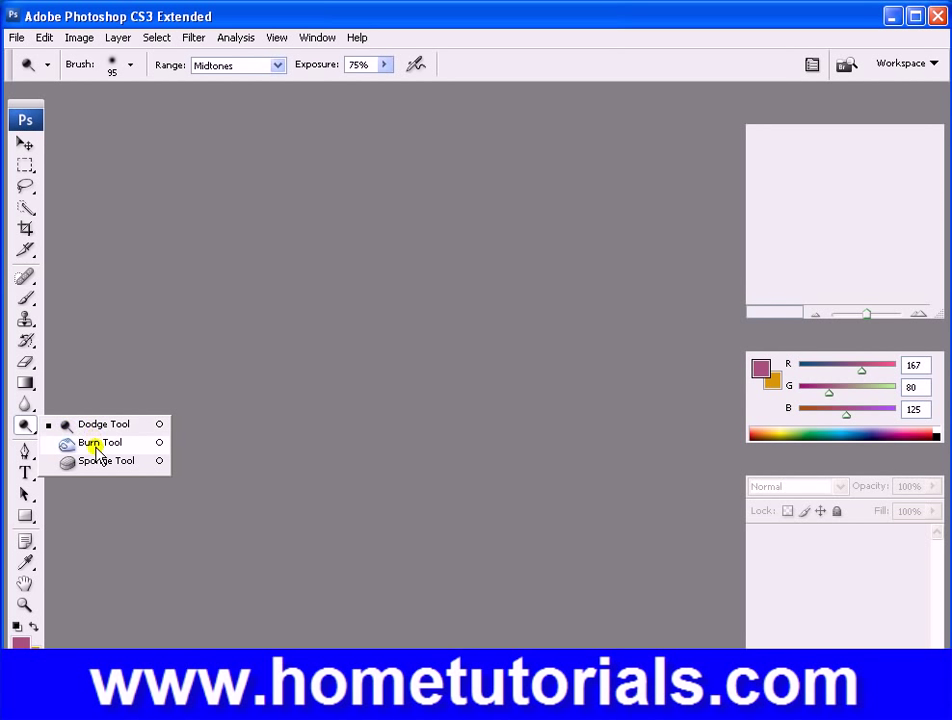
{"action": "left_click", "coordinate": [25, 427]}
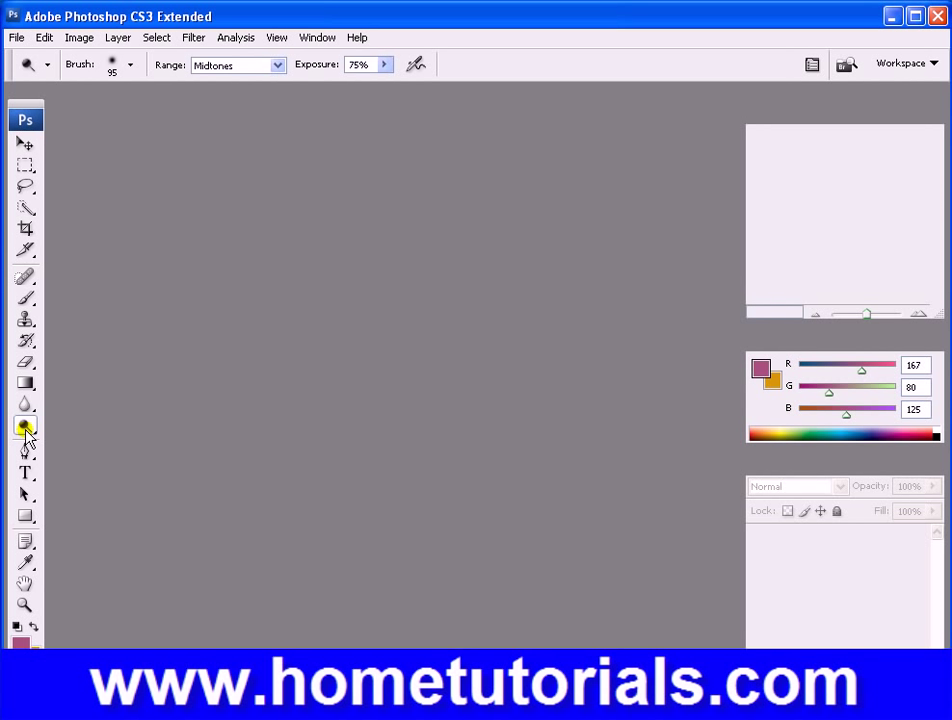
Step: Activate the Zoom tool and open the recent file Ducky.tif
{"action": "left_click", "coordinate": [24, 608]}
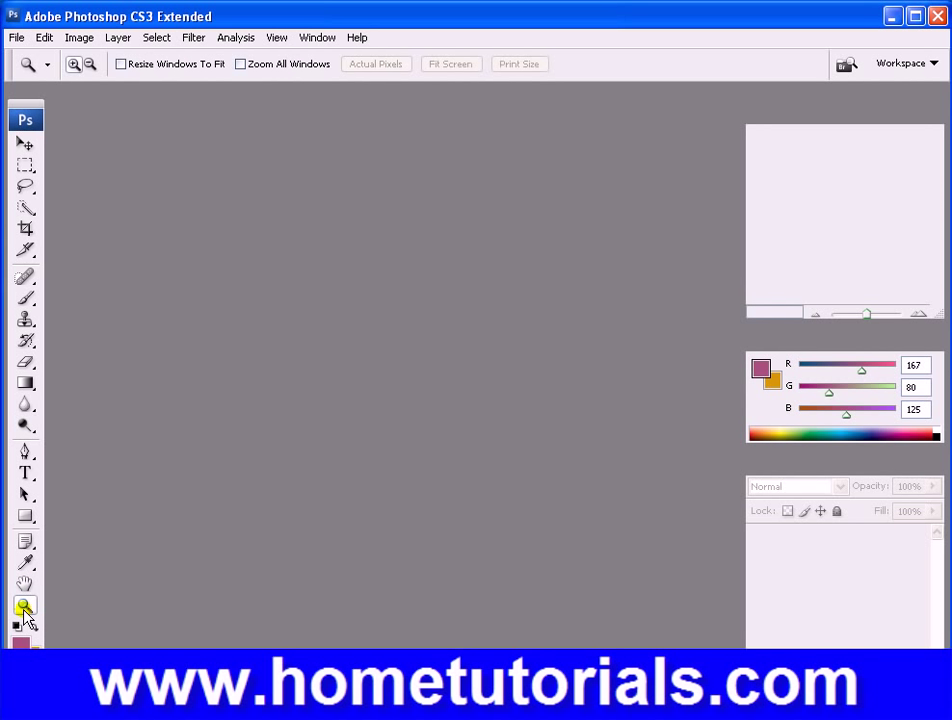
{"action": "left_click", "coordinate": [15, 37]}
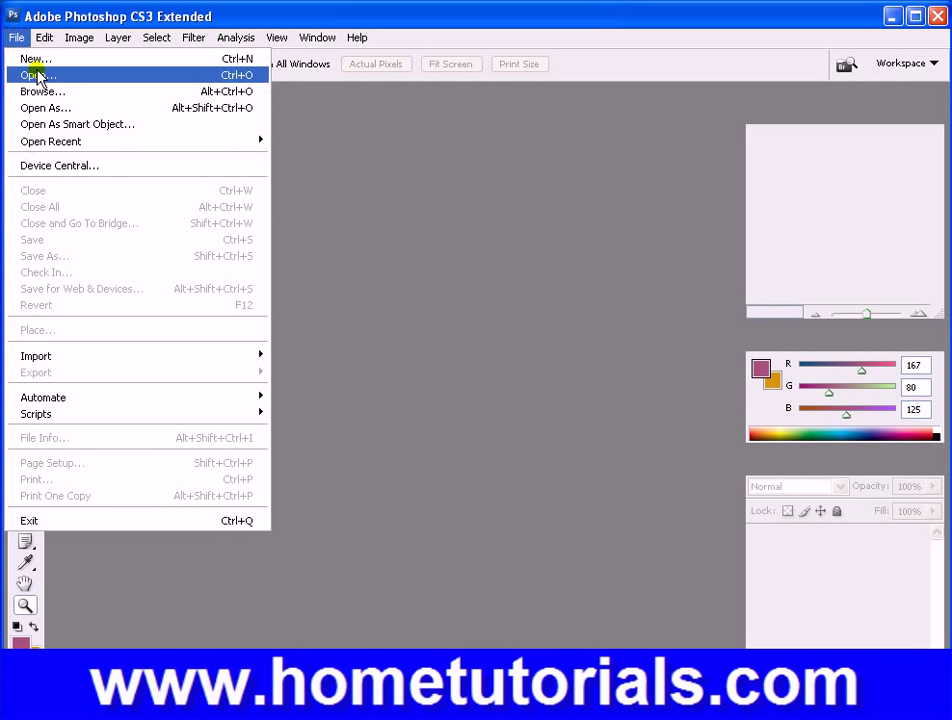
{"action": "mouse_move", "coordinate": [120, 142]}
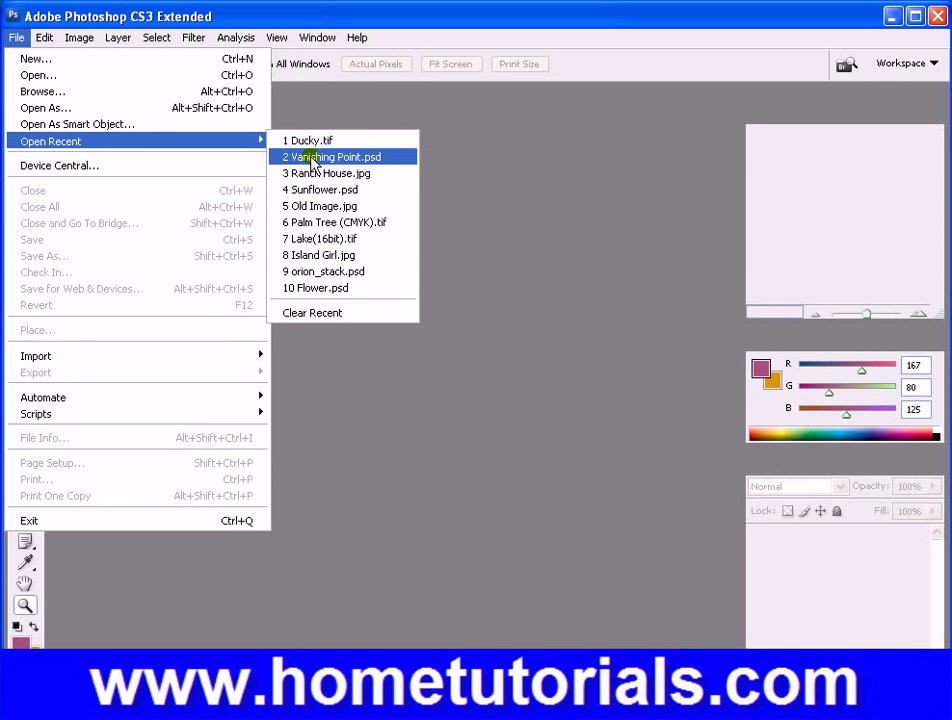
{"action": "left_click", "coordinate": [346, 140]}
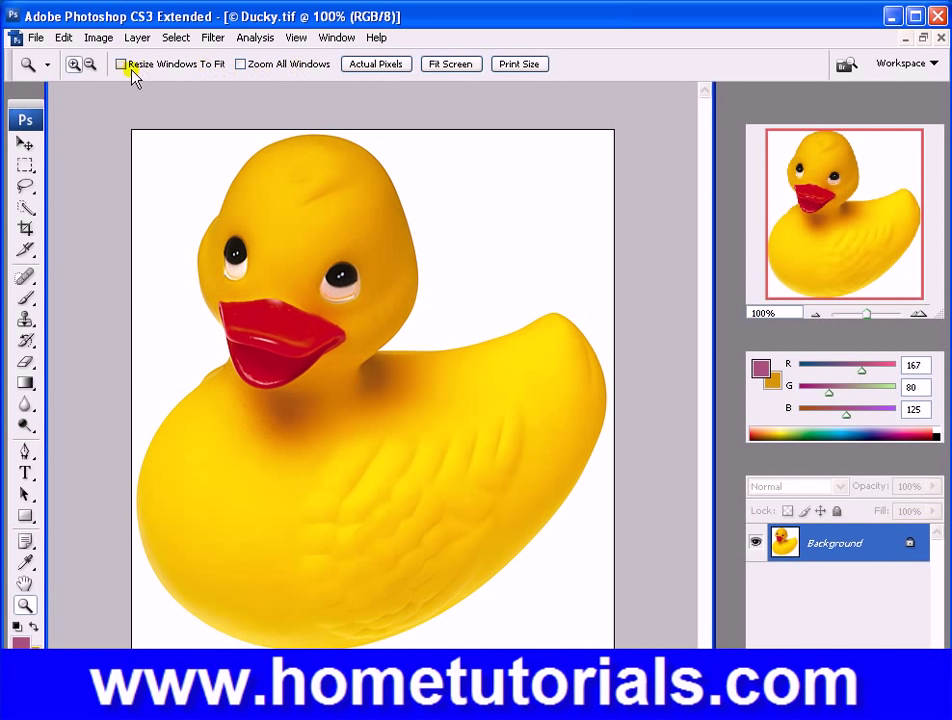
Step: Zoom in on the duck's head and keep magnifying the eye above the beak's right end up to 600%
{"action": "left_click", "coordinate": [72, 64]}
{"action": "left_click_drag", "start_coordinate": [223, 150], "coordinate": [465, 416]}
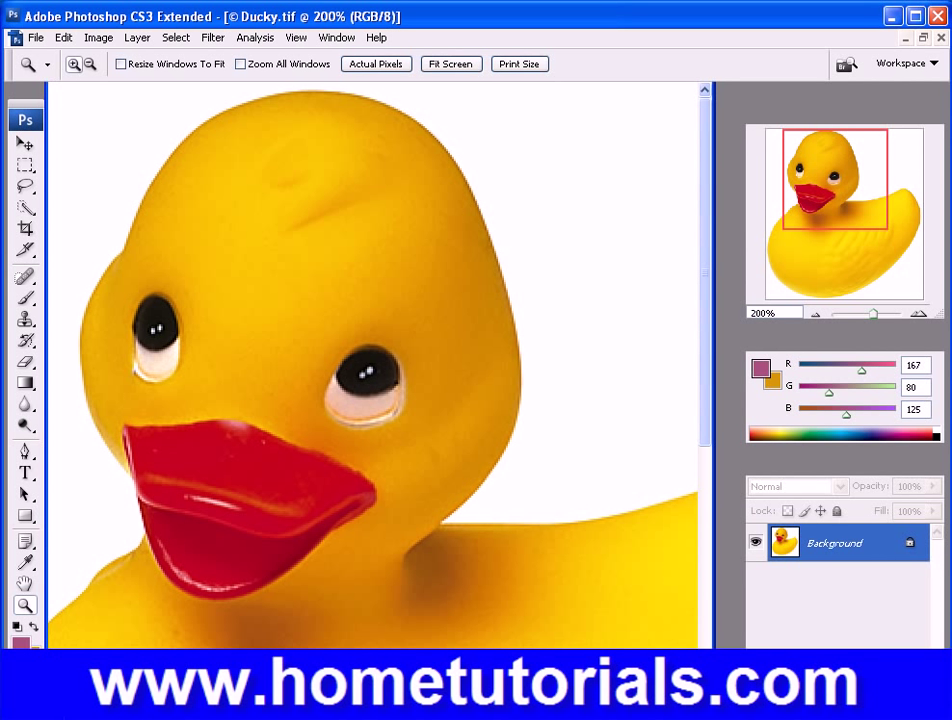
{"action": "left_click", "coordinate": [365, 386]}
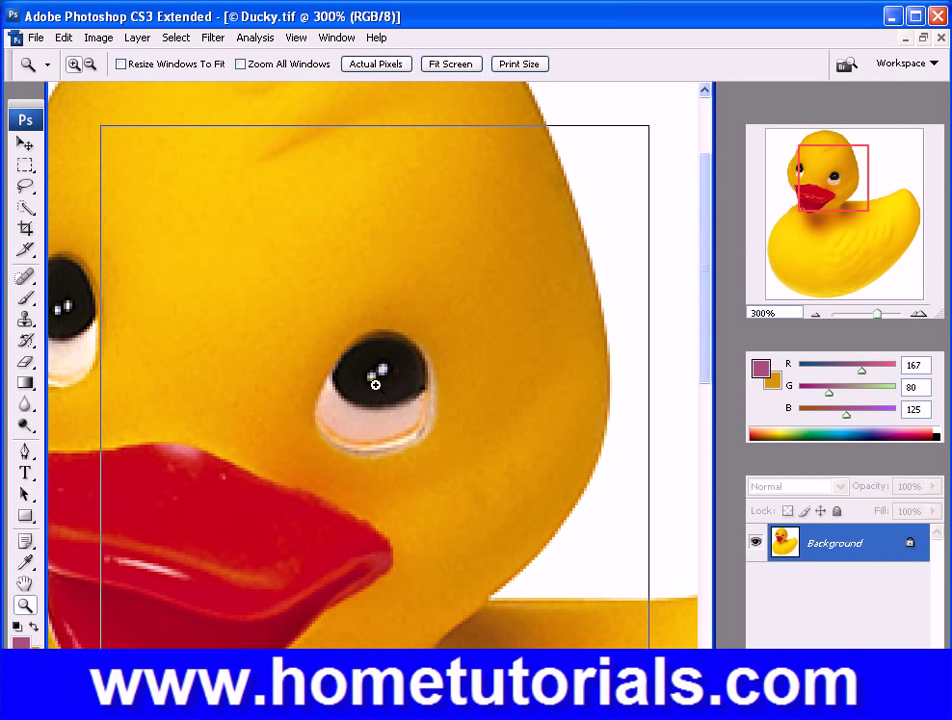
{"action": "left_click", "coordinate": [374, 385]}
{"action": "left_click", "coordinate": [406, 410]}
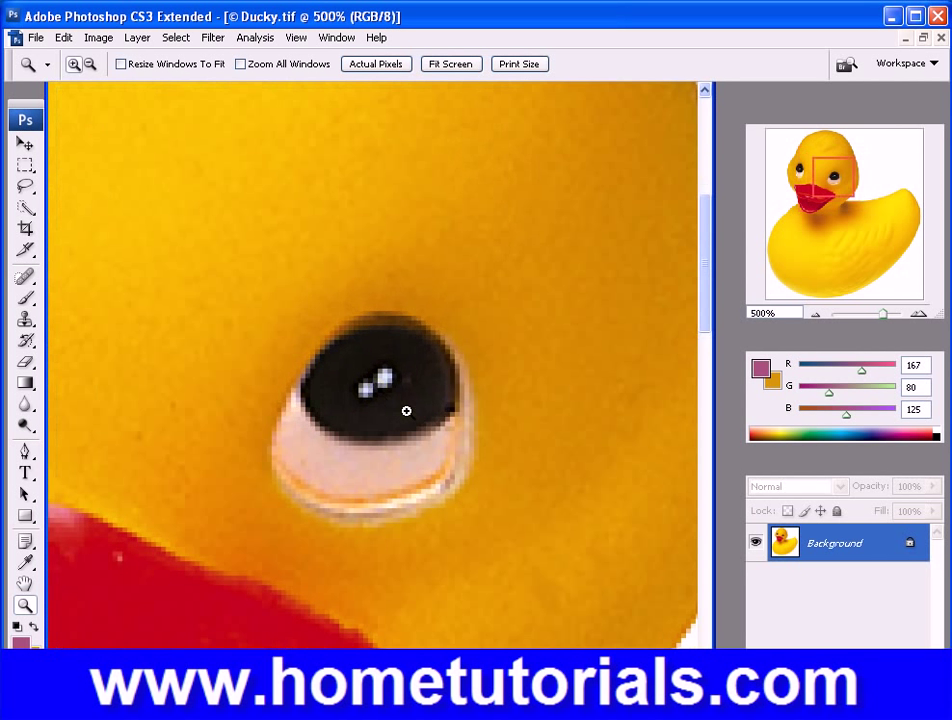
{"action": "left_click", "coordinate": [406, 410]}
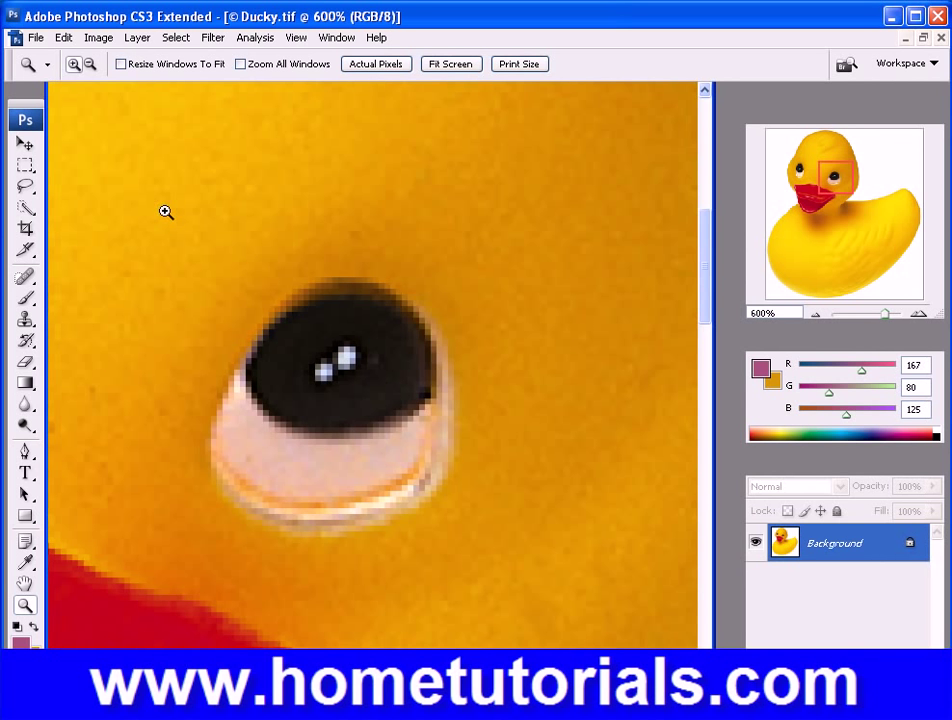
Step: Zoom out from the eye through 100% until the whole duck is displayed at 44%
{"action": "left_click", "coordinate": [90, 64]}
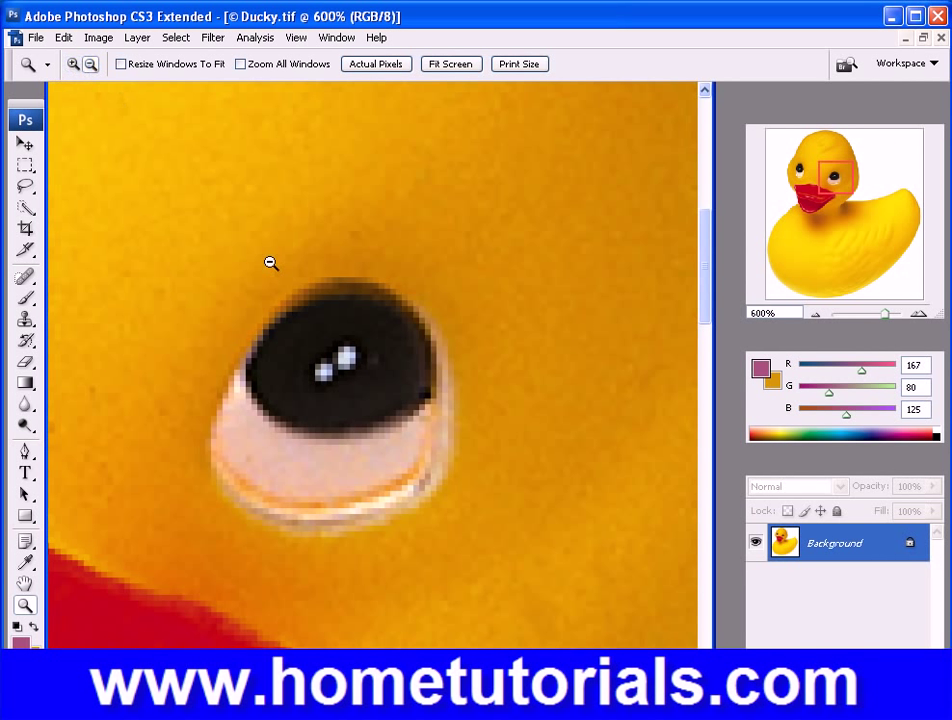
{"action": "left_click", "coordinate": [321, 361]}
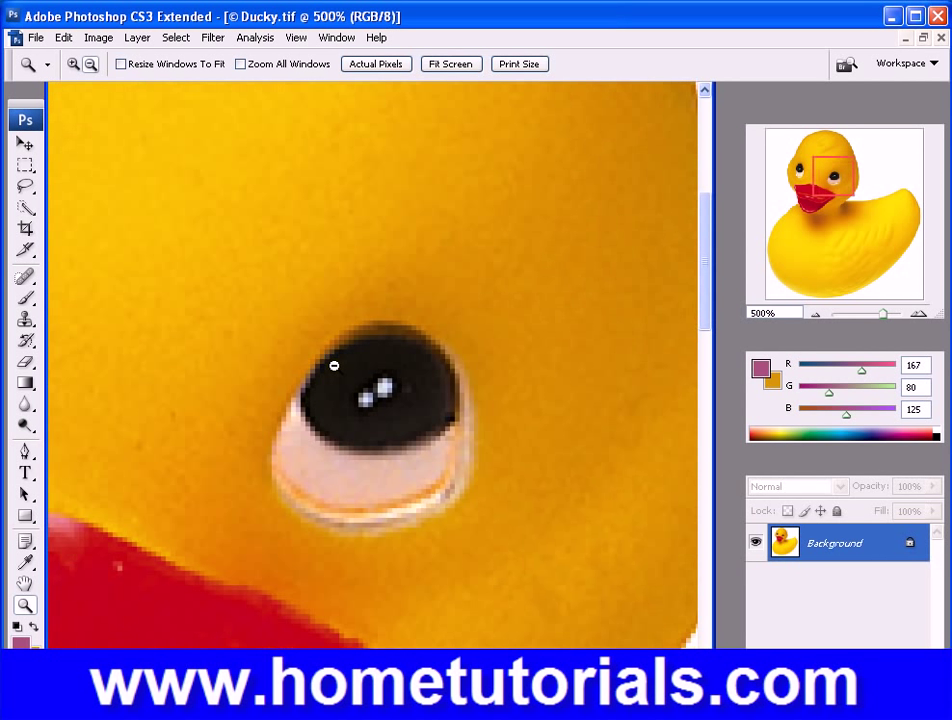
{"action": "left_click", "coordinate": [334, 366]}
{"action": "left_click", "coordinate": [334, 366]}
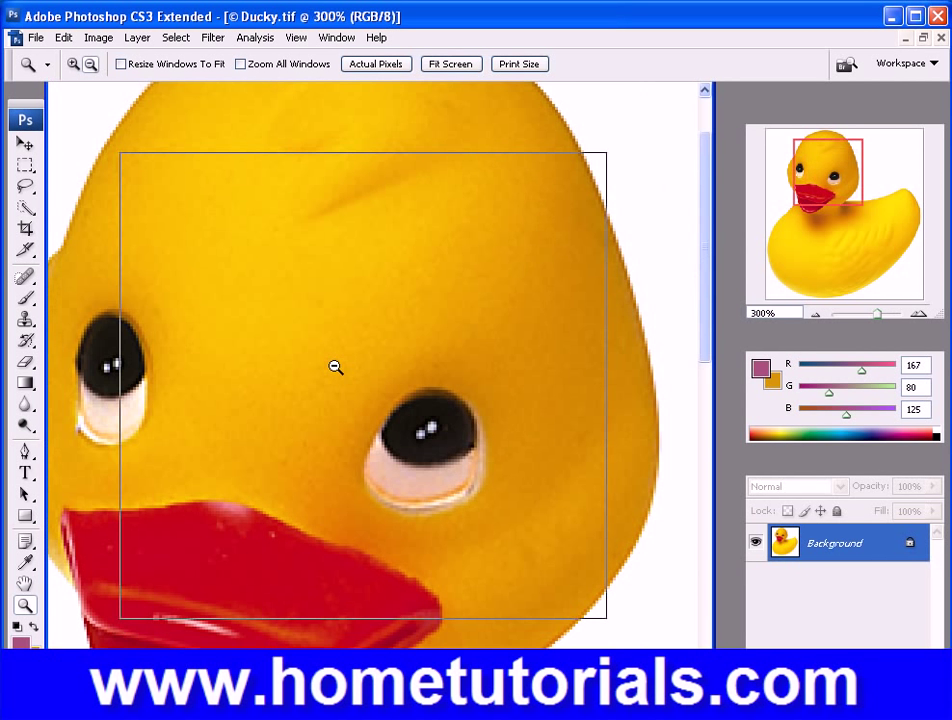
{"action": "left_click", "coordinate": [334, 366]}
{"action": "left_click", "coordinate": [335, 367]}
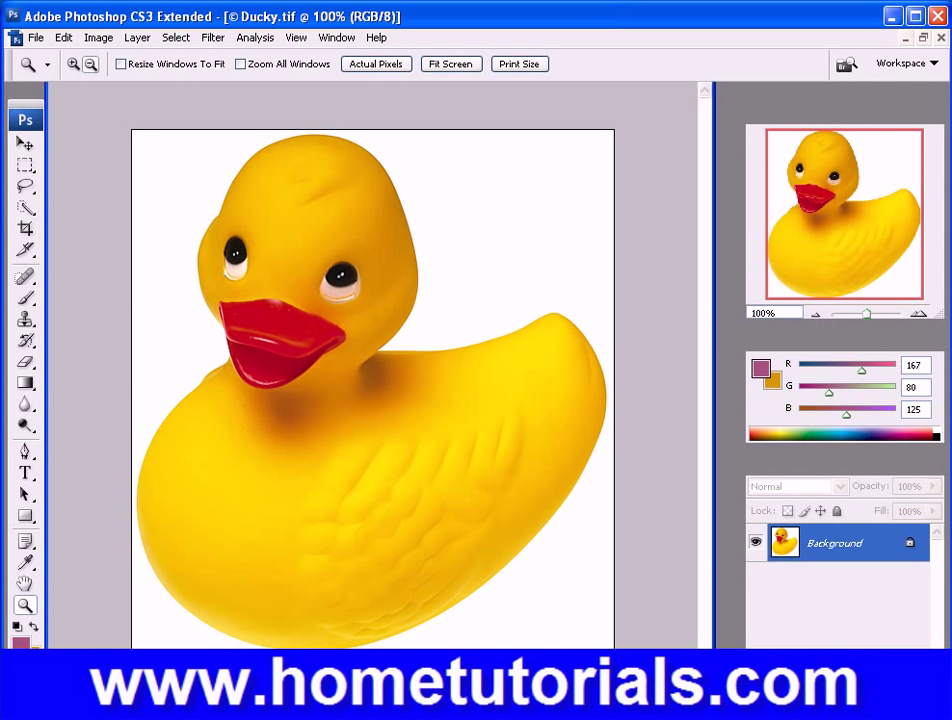
{"action": "key", "text": "ctrl+minus"}
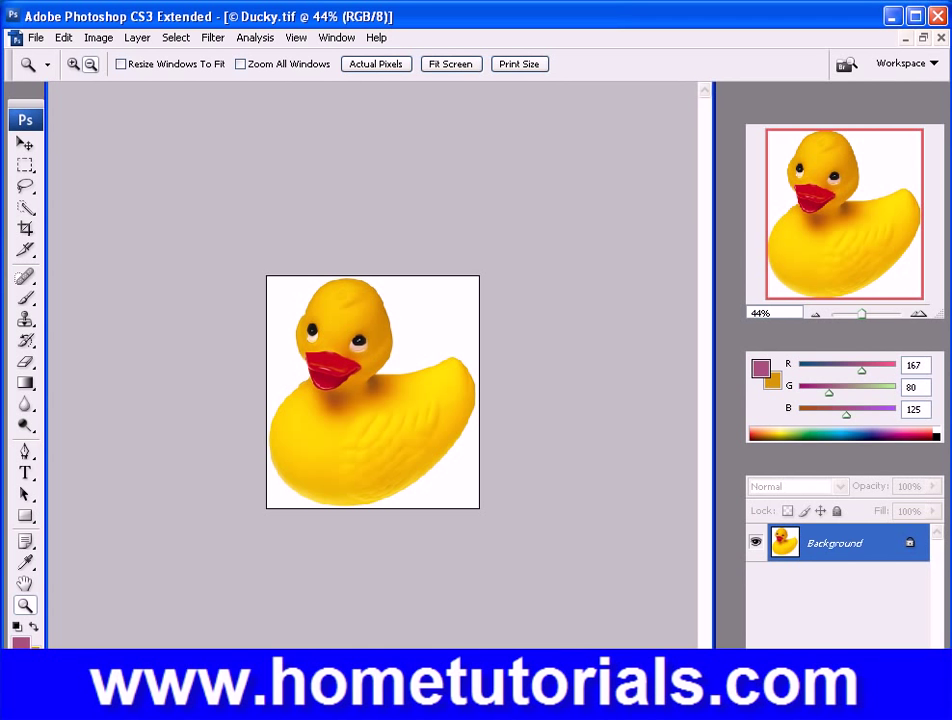
Step: Magnify the duck's head to 300% and move the view across and down to the wing
{"action": "left_click_drag", "start_coordinate": [268, 280], "coordinate": [360, 364]}
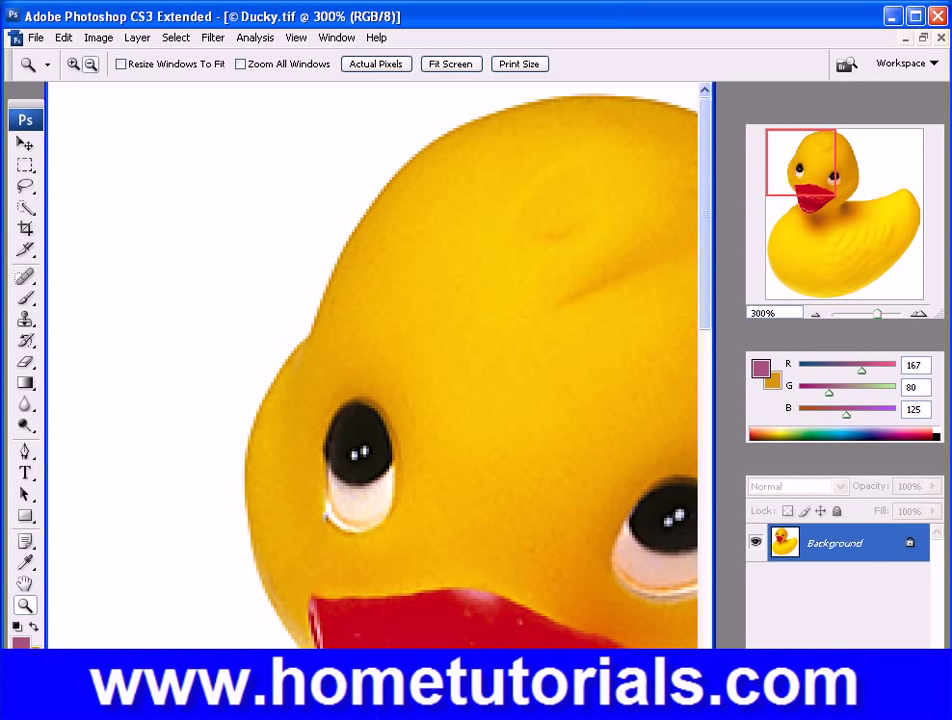
{"action": "scroll", "coordinate": [373, 370], "scroll_direction": "right", "scroll_amount": 5}
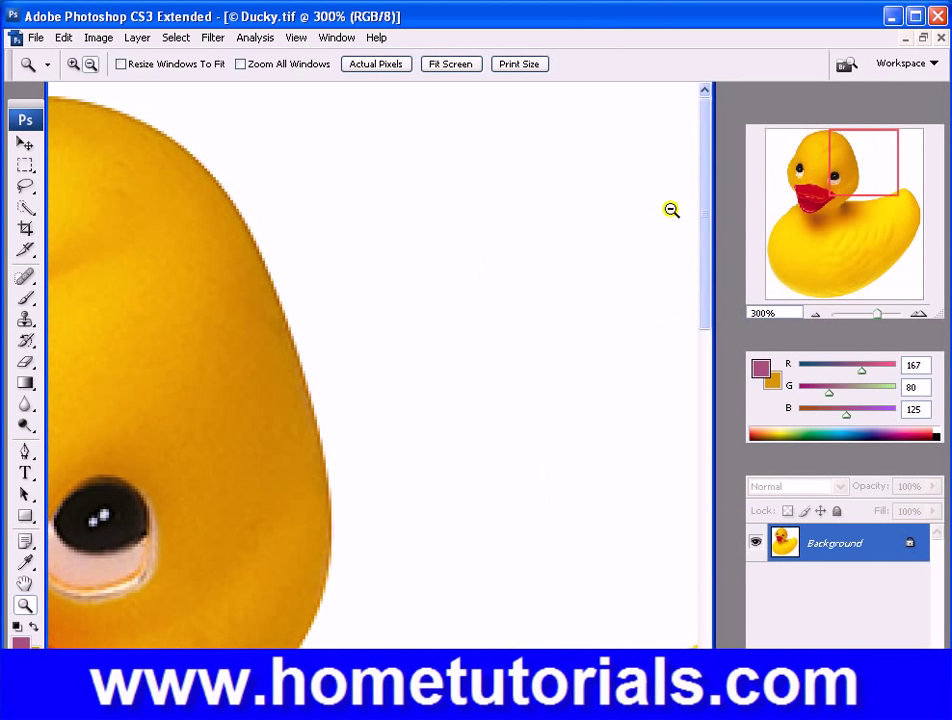
{"action": "mouse_move", "coordinate": [705, 222]}
{"action": "left_mouse_down"}
{"action": "mouse_move", "coordinate": [712, 520]}
{"action": "mouse_move", "coordinate": [714, 202]}
{"action": "left_mouse_up"}
{"action": "left_click_drag", "start_coordinate": [703, 196], "coordinate": [707, 497]}
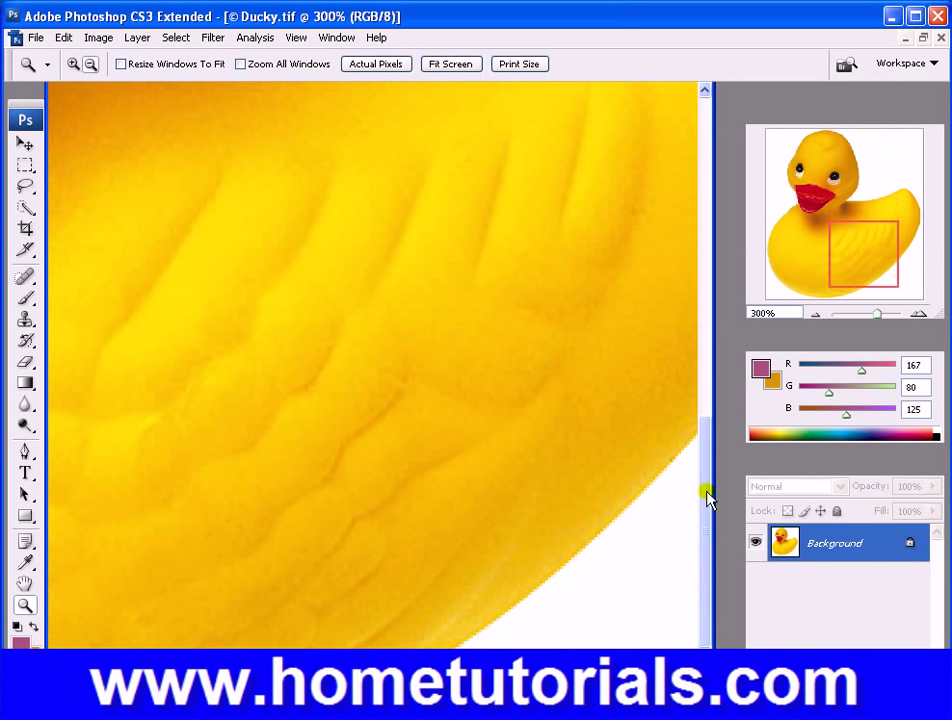
Step: Hide the Navigator, Color and Layers panels and bring them back into view
{"action": "key", "text": "shift+Tab"}
{"action": "left_click", "coordinate": [822, 90]}
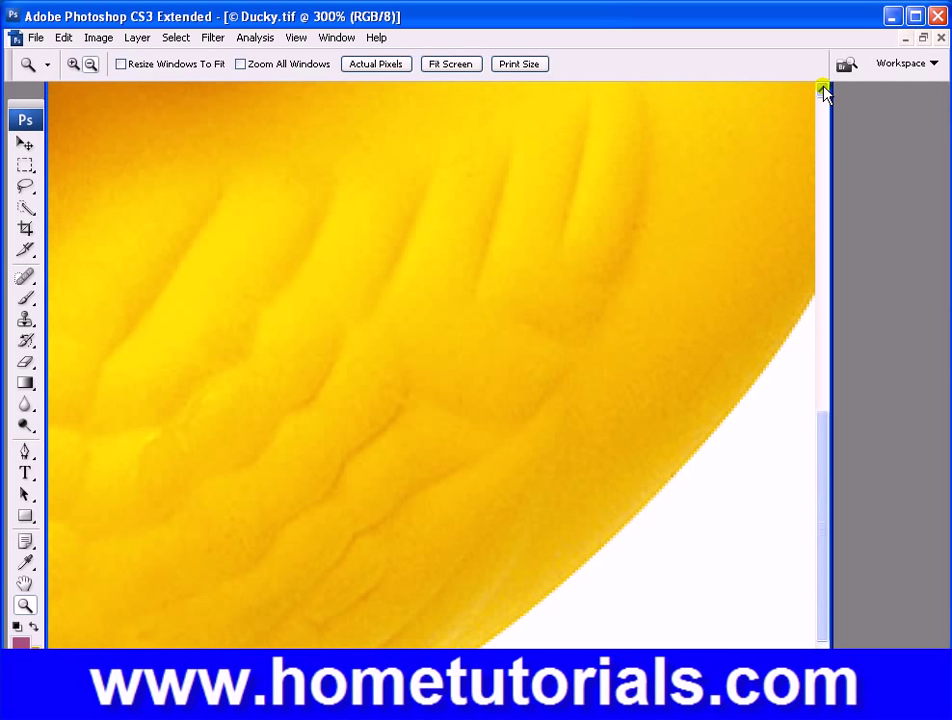
{"action": "mouse_move", "coordinate": [854, 96]}
{"action": "mouse_move", "coordinate": [942, 93]}
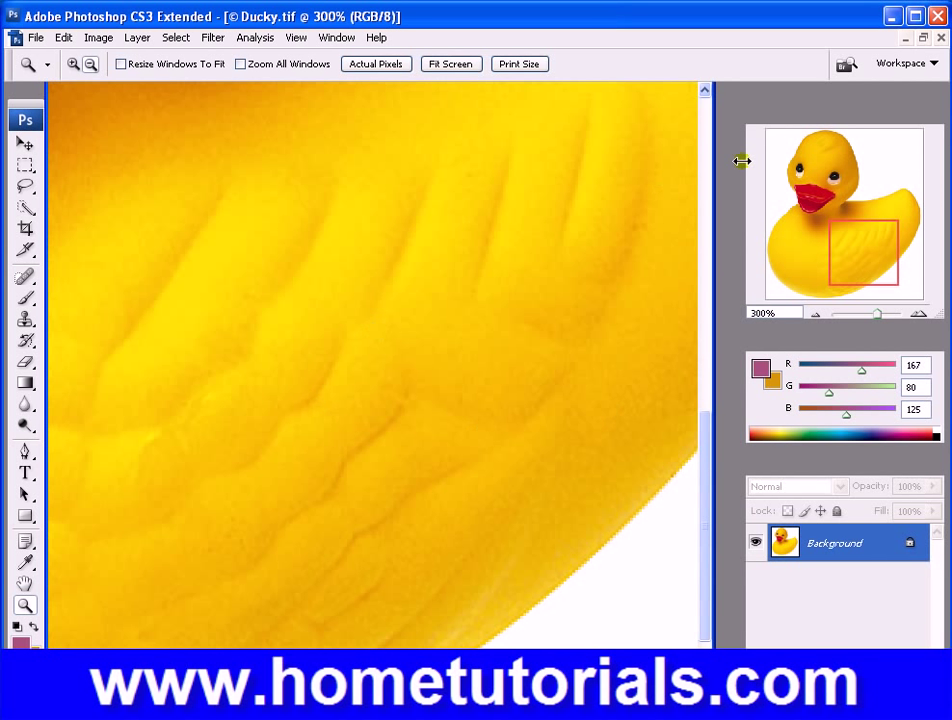
Step: Use the Navigator to view the beak, magnify it to about 777%, and zoom back out to 100%
{"action": "left_click_drag", "start_coordinate": [882, 251], "coordinate": [828, 191]}
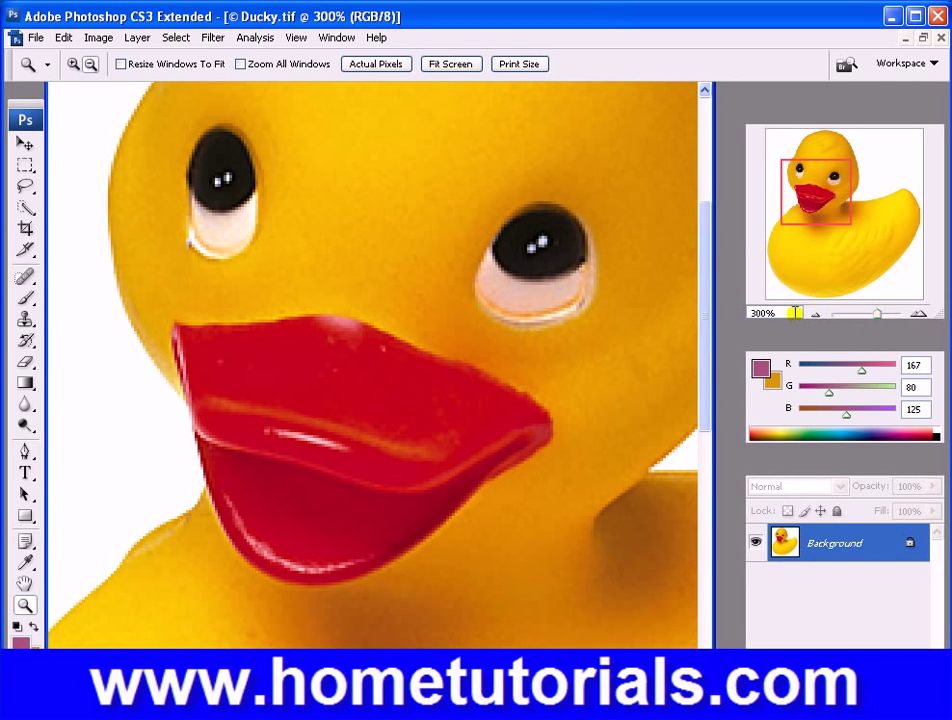
{"action": "left_click_drag", "start_coordinate": [880, 316], "coordinate": [890, 320]}
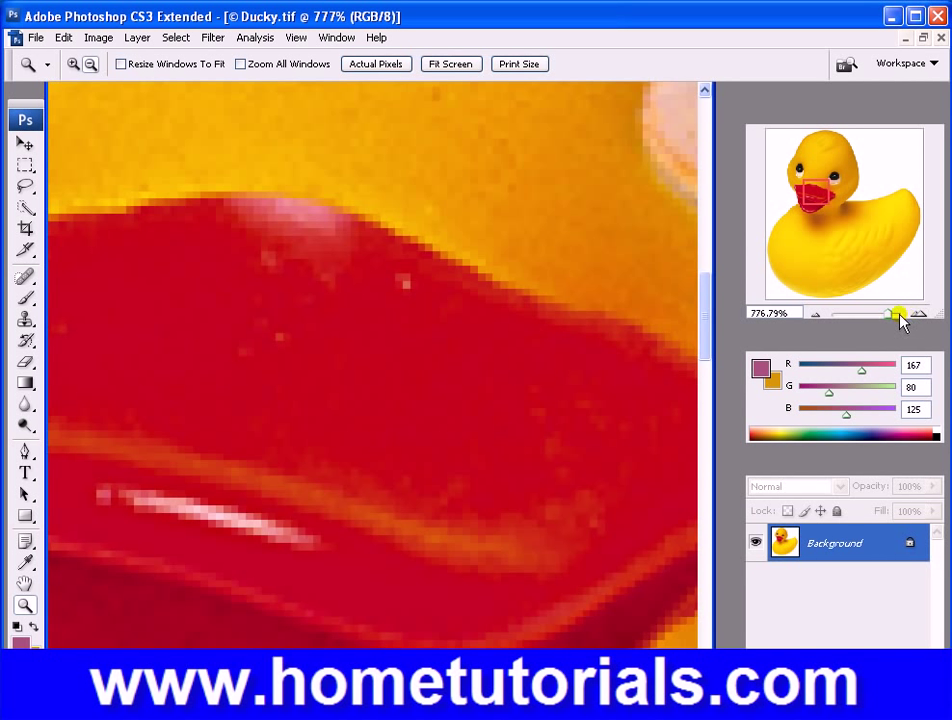
{"action": "left_click_drag", "start_coordinate": [896, 317], "coordinate": [873, 322]}
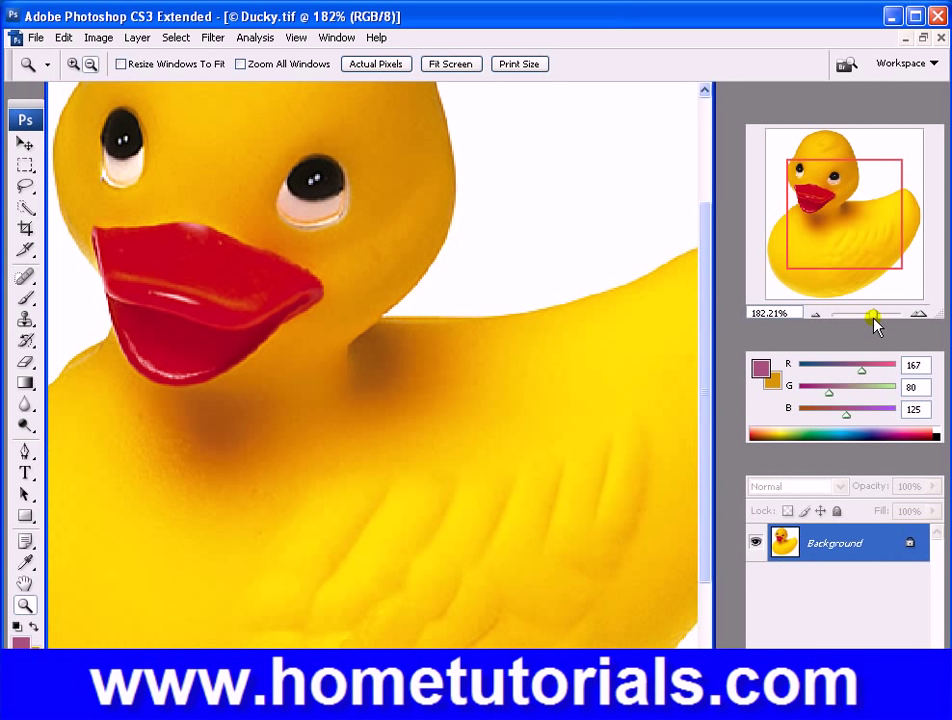
{"action": "left_click", "coordinate": [90, 64]}
{"action": "left_click", "coordinate": [334, 337]}
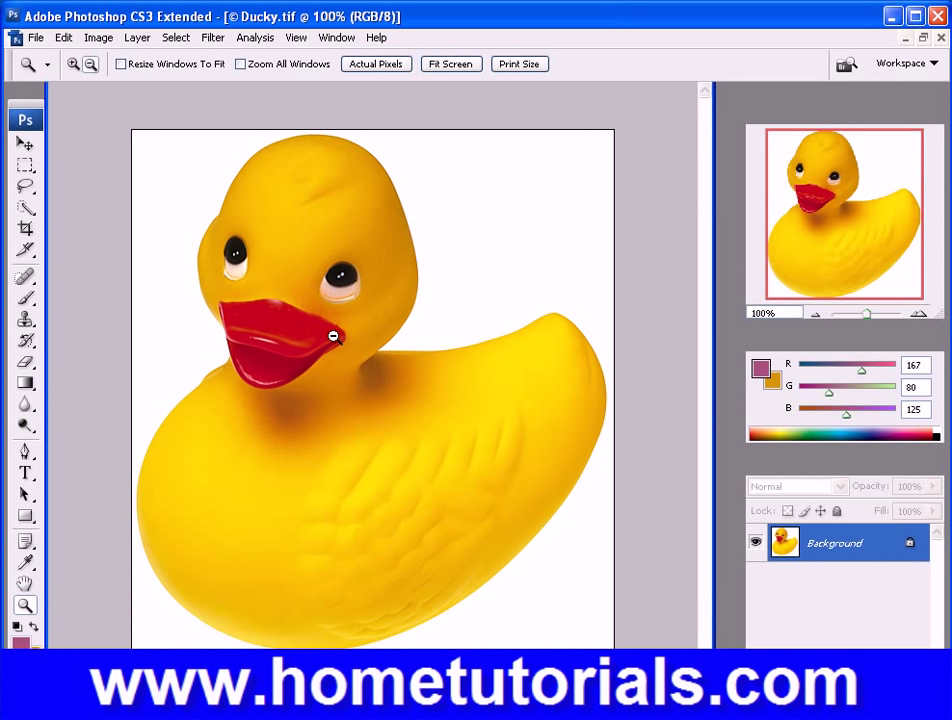
Step: Temporarily reverse the Zoom tool's direction, zoom out to 66.67%, and restore the image to 100%
{"action": "left_click", "coordinate": [74, 64]}
{"action": "key", "text": "alt"}
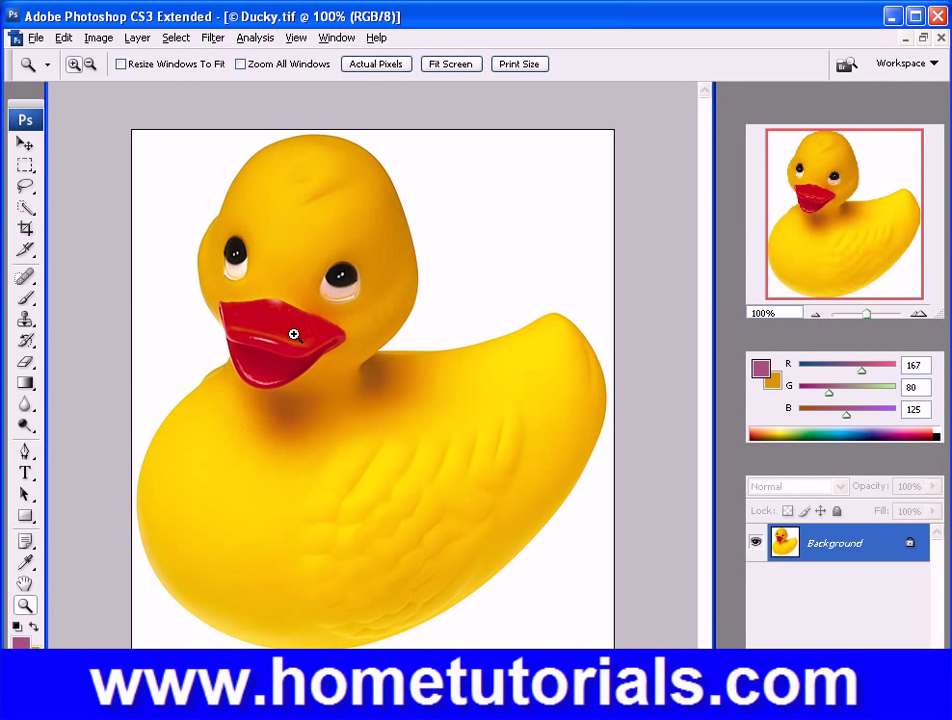
{"action": "key", "text": "alt"}
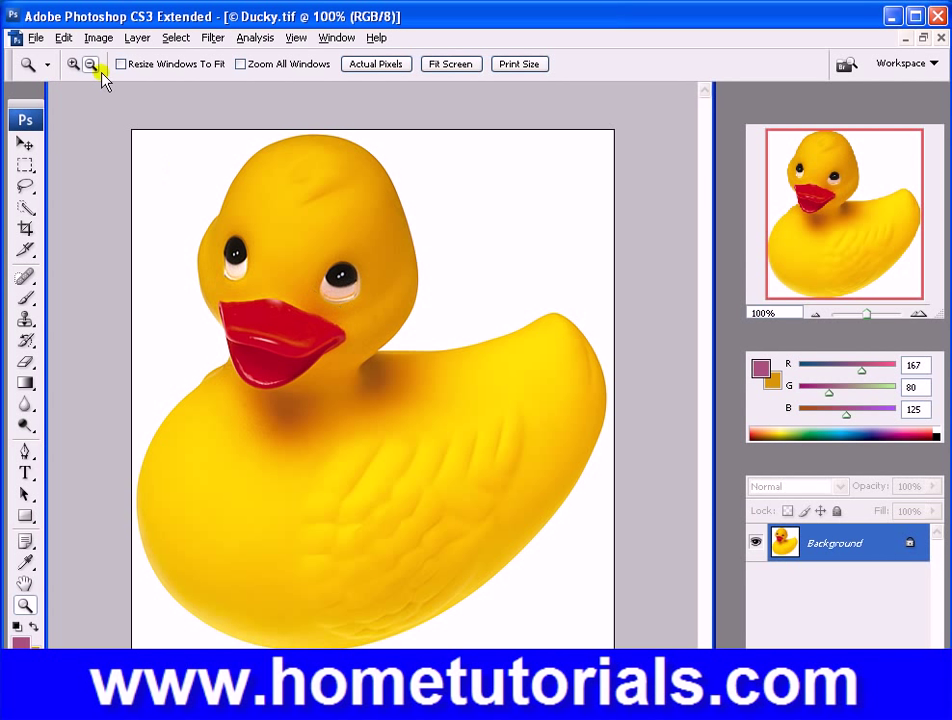
{"action": "left_click", "coordinate": [315, 266]}
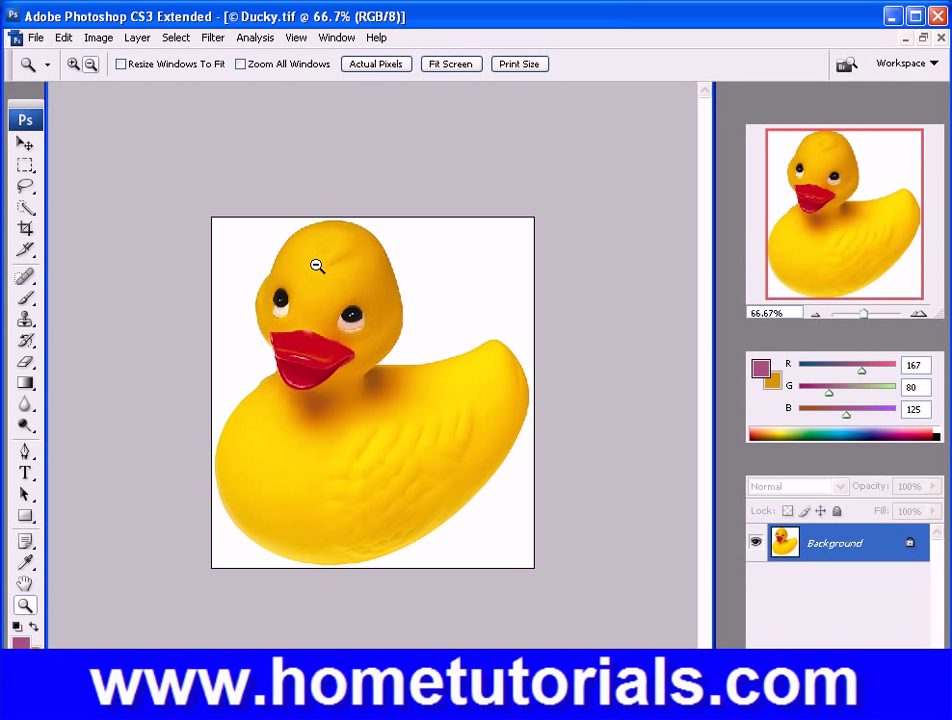
{"action": "left_click", "coordinate": [73, 64]}
{"action": "key", "text": "alt"}
{"action": "key", "text": "ctrl+alt+0"}
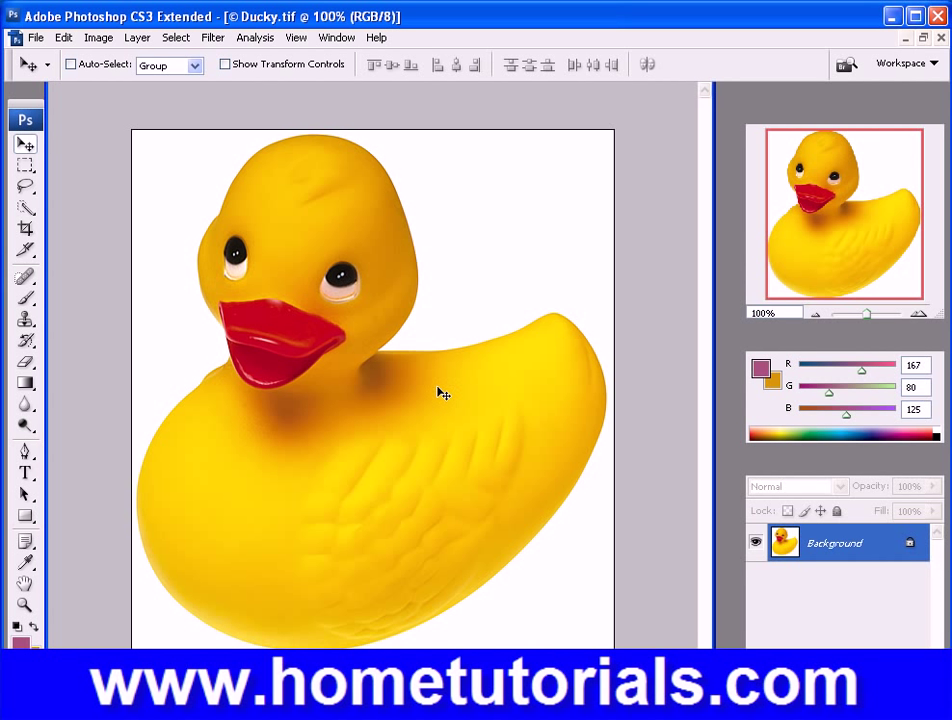
Step: Make the Elliptical Marquee the active selection tool in place of the Rectangular Marquee
{"action": "left_click", "coordinate": [27, 167]}
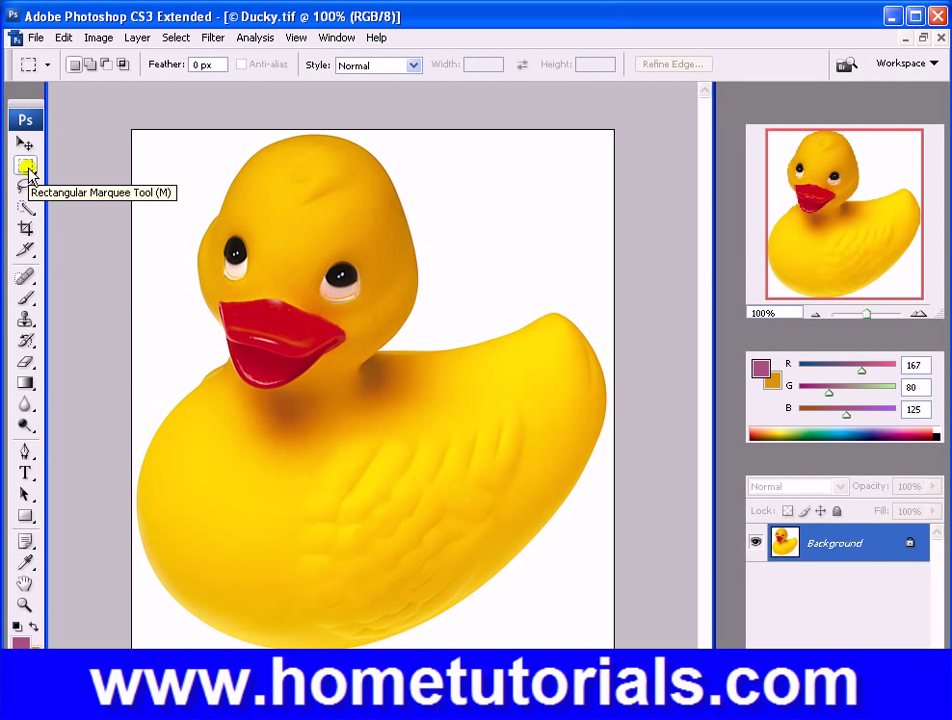
{"action": "left_click", "coordinate": [27, 167]}
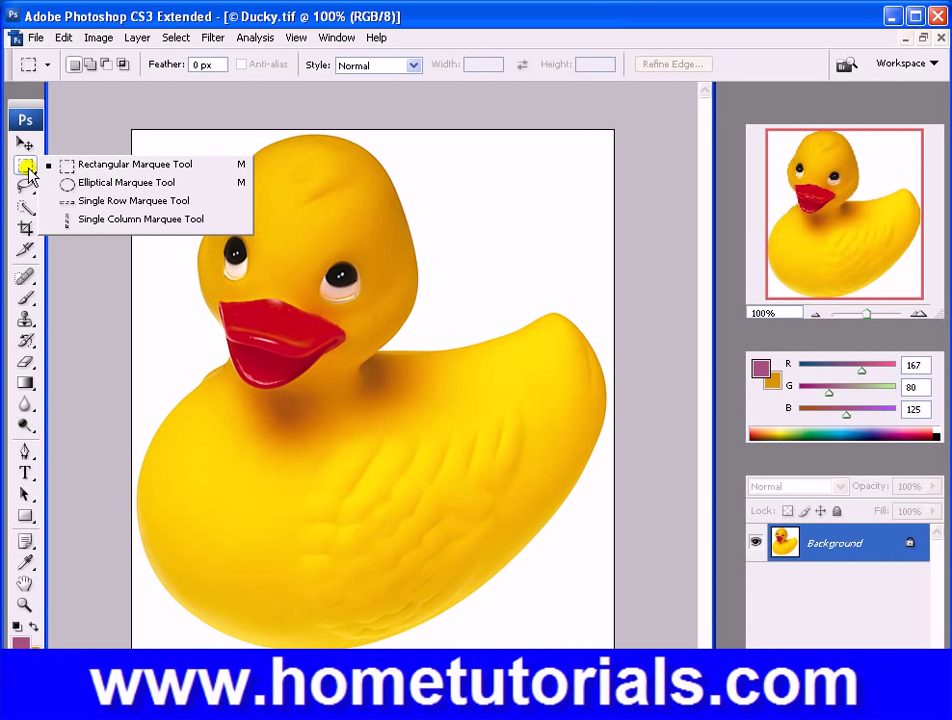
{"action": "left_click", "coordinate": [91, 185]}
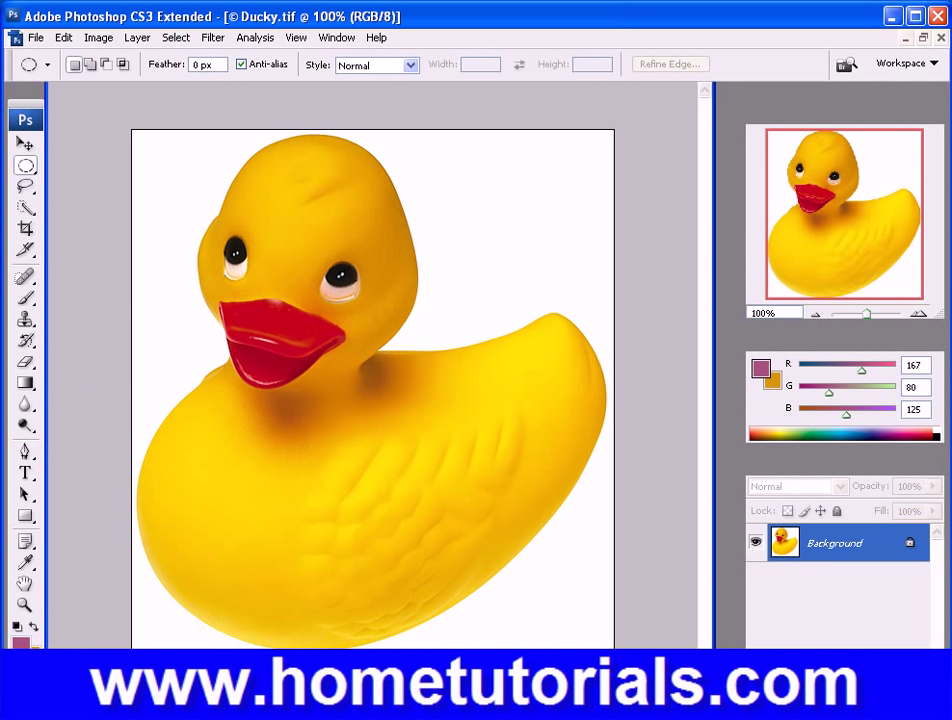
Step: Magnify the duck's eye on the outer side of its face to 700% with the Zoom tool
{"action": "left_click", "coordinate": [25, 604]}
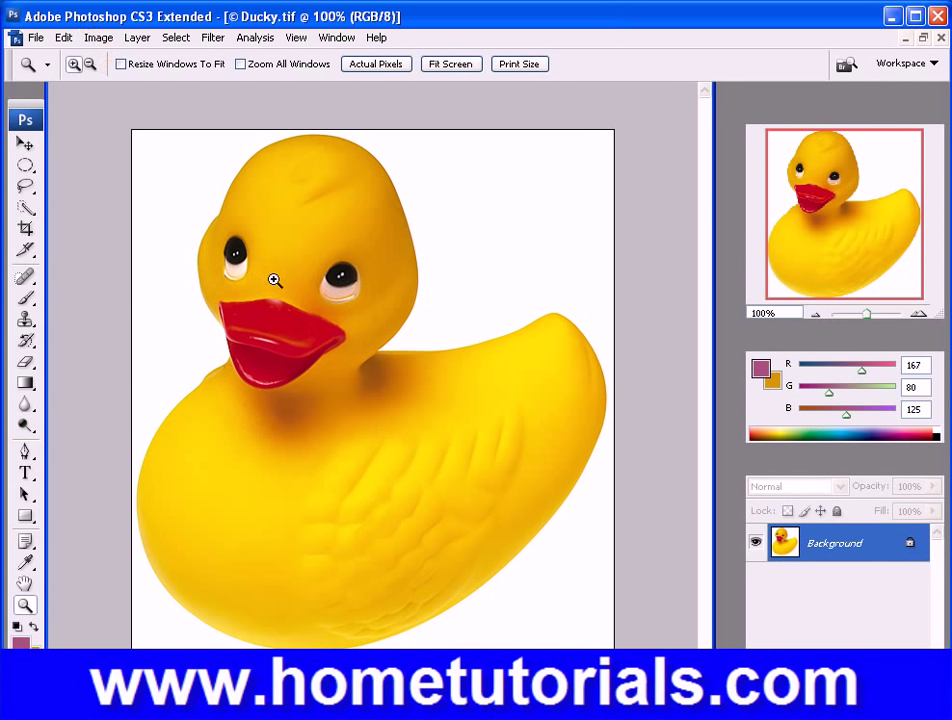
{"action": "left_click", "coordinate": [238, 262]}
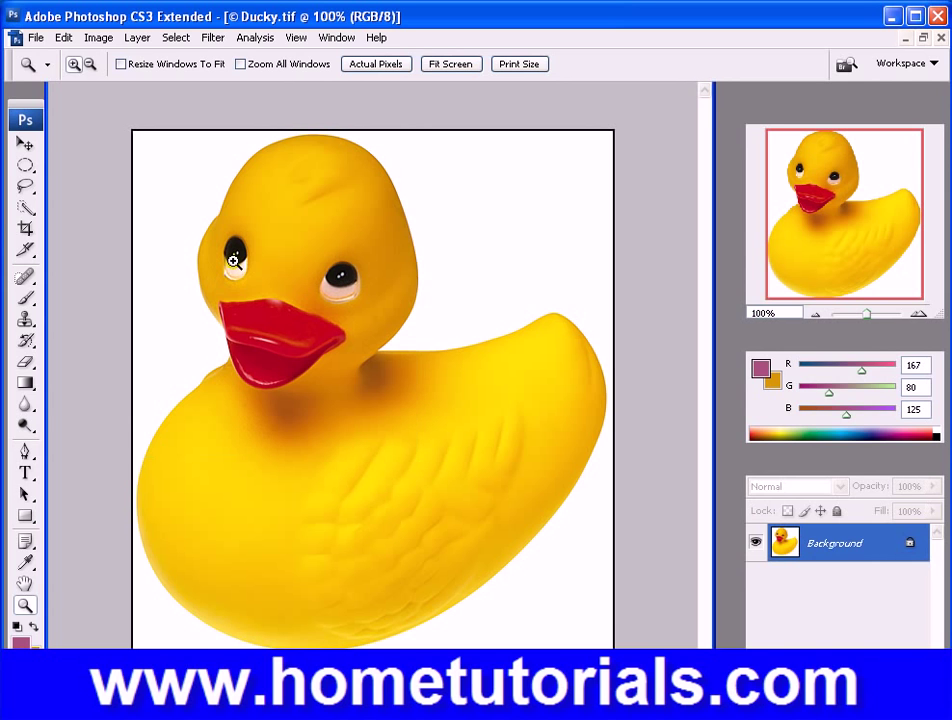
{"action": "left_click", "coordinate": [252, 341]}
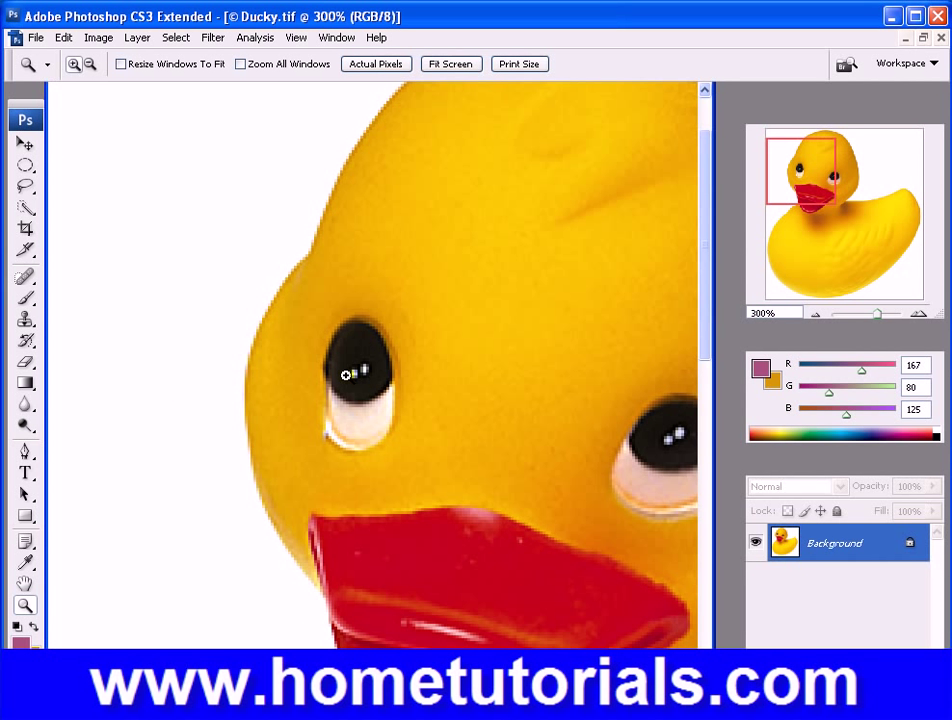
{"action": "left_click", "coordinate": [357, 378]}
{"action": "left_click", "coordinate": [406, 390]}
{"action": "left_click", "coordinate": [373, 404]}
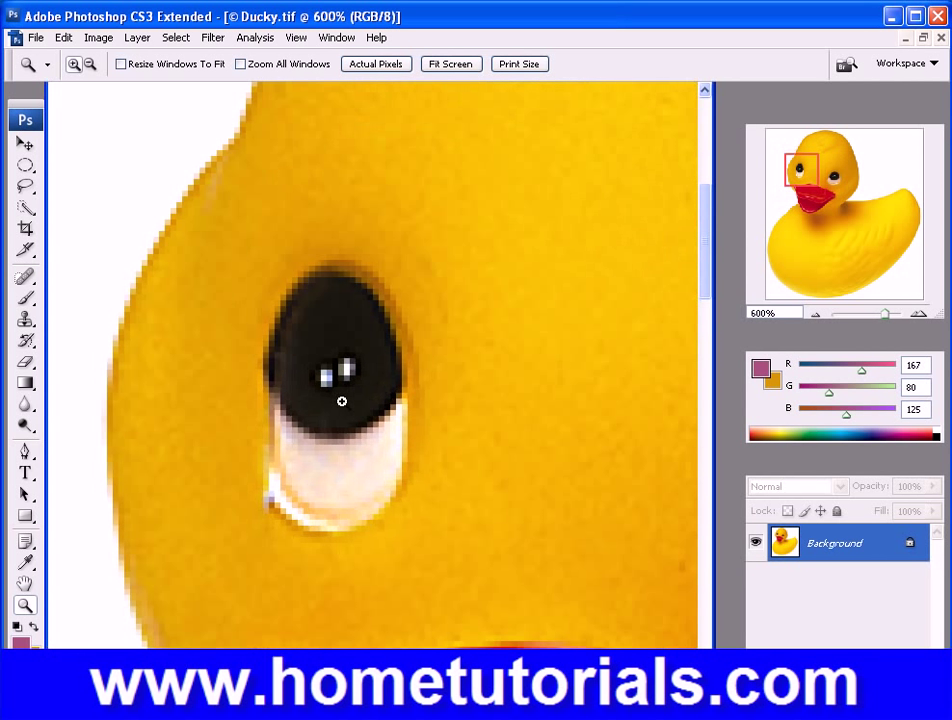
{"action": "left_click", "coordinate": [337, 401]}
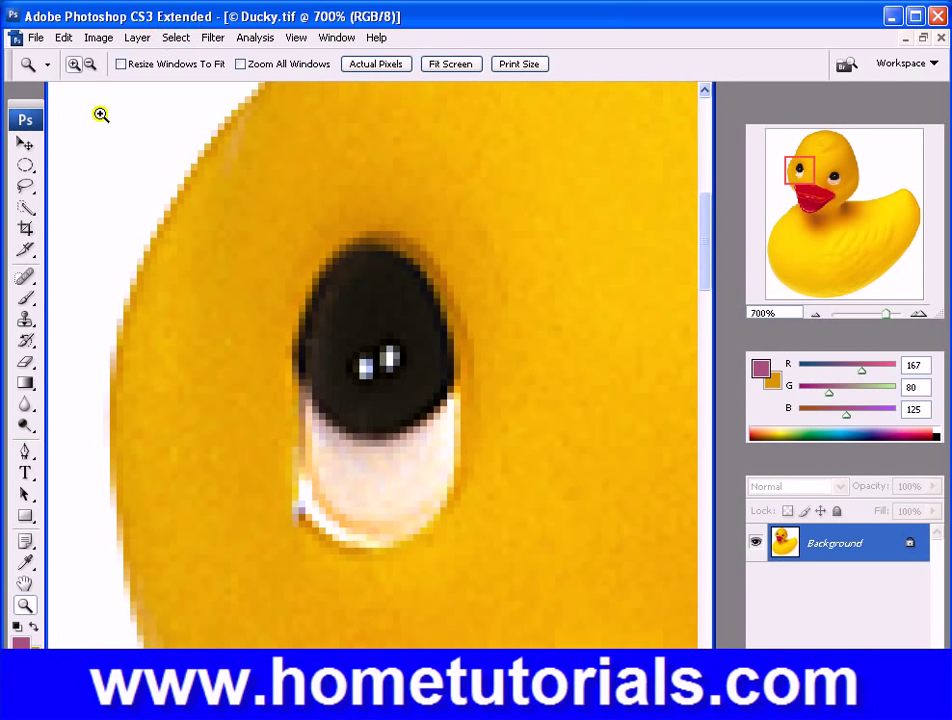
Step: Draw an elliptical selection about the size of the magnified eye, reposition it over the eye, and deselect it
{"action": "left_click", "coordinate": [25, 165]}
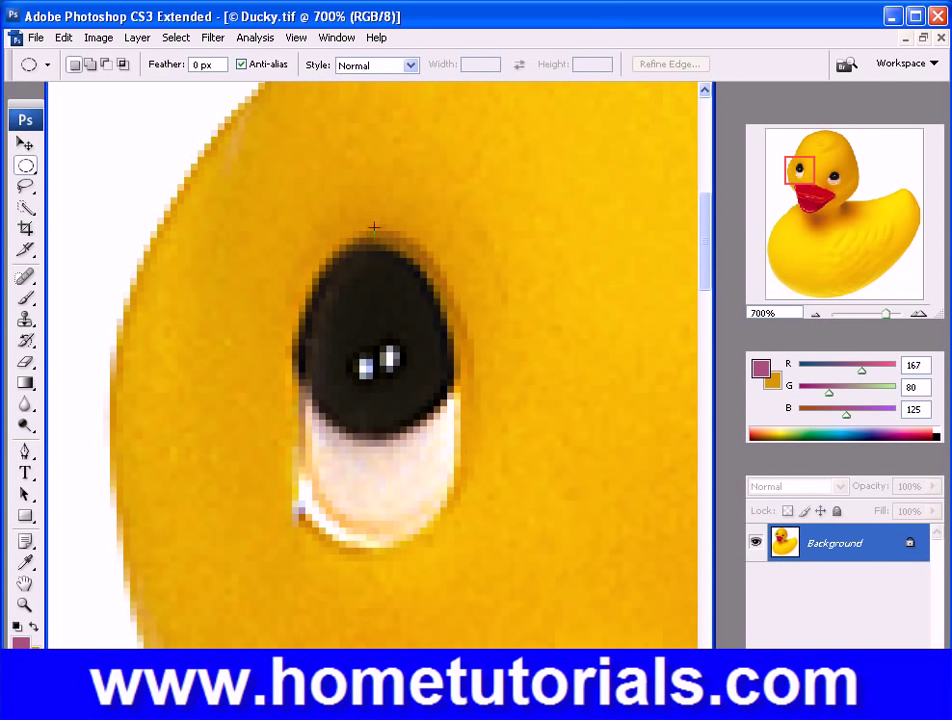
{"action": "left_click_drag", "start_coordinate": [373, 227], "coordinate": [542, 557]}
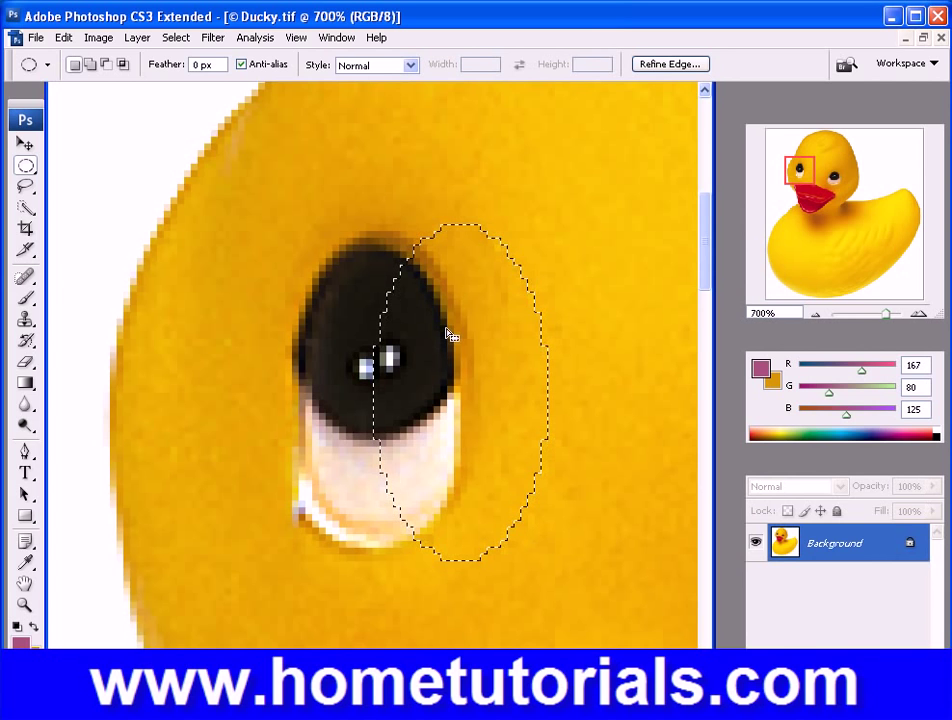
{"action": "left_click_drag", "start_coordinate": [453, 334], "coordinate": [361, 333]}
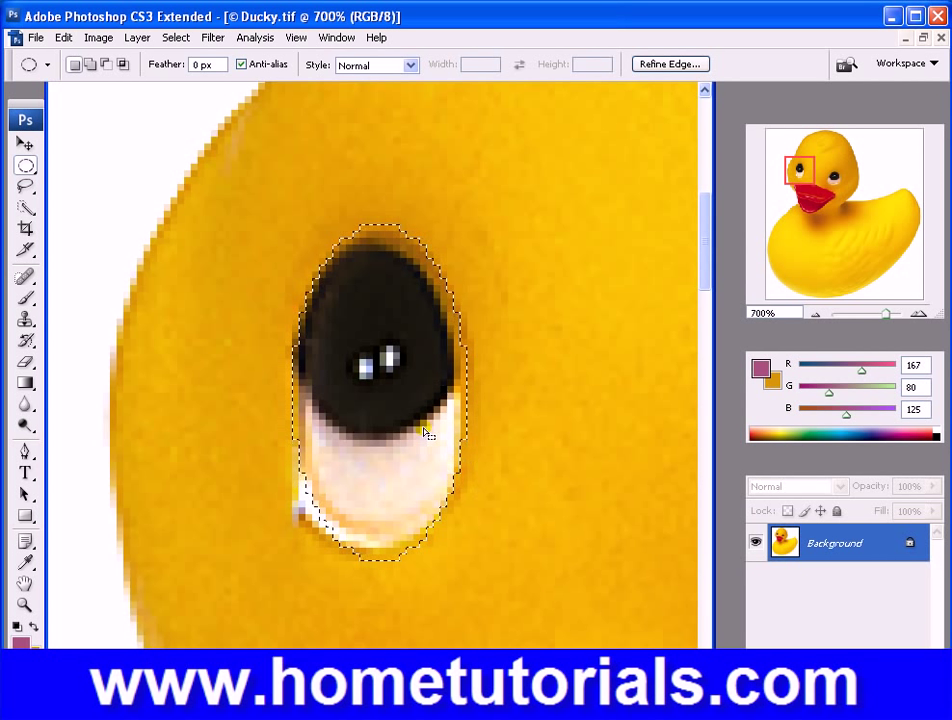
{"action": "left_click_drag", "start_coordinate": [424, 432], "coordinate": [405, 456]}
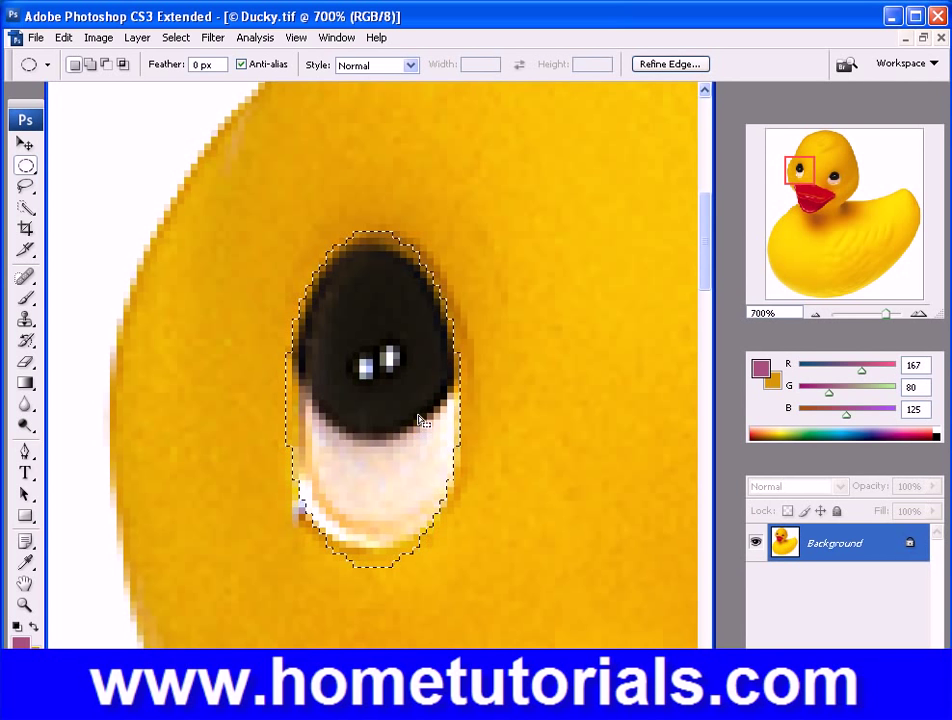
{"action": "key", "text": "ctrl+d"}
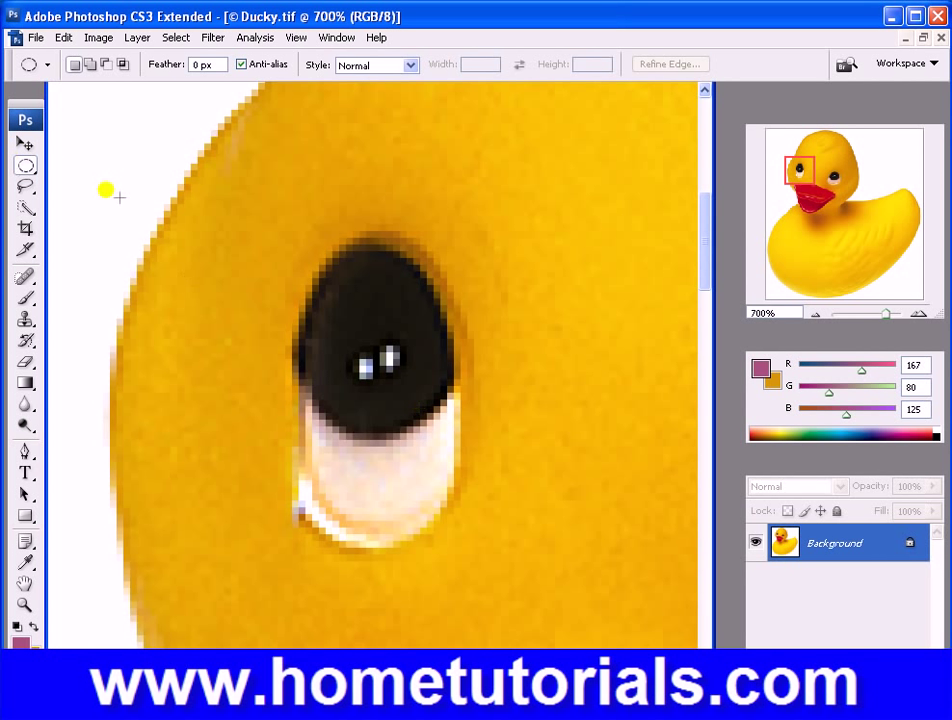
Step: Draw a narrower elliptical selection beside the eye, shift it over the pupil, and remove the selection
{"action": "left_click_drag", "start_coordinate": [370, 229], "coordinate": [510, 557]}
{"action": "left_click_drag", "start_coordinate": [476, 438], "coordinate": [386, 440]}
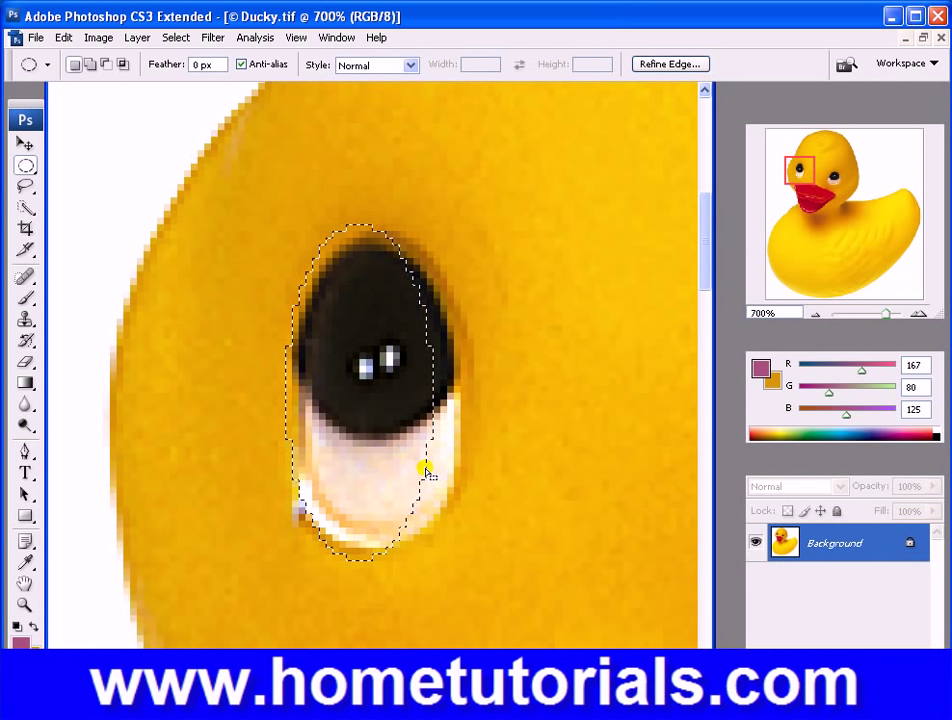
{"action": "left_click_drag", "start_coordinate": [428, 471], "coordinate": [450, 410]}
{"action": "left_click", "coordinate": [181, 40]}
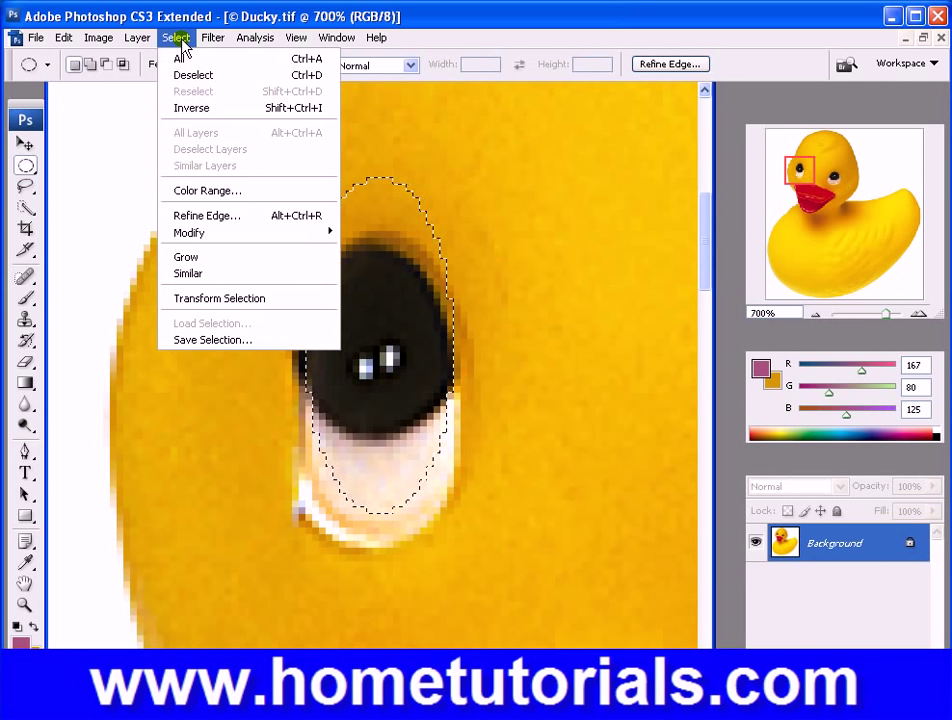
{"action": "left_click", "coordinate": [203, 78]}
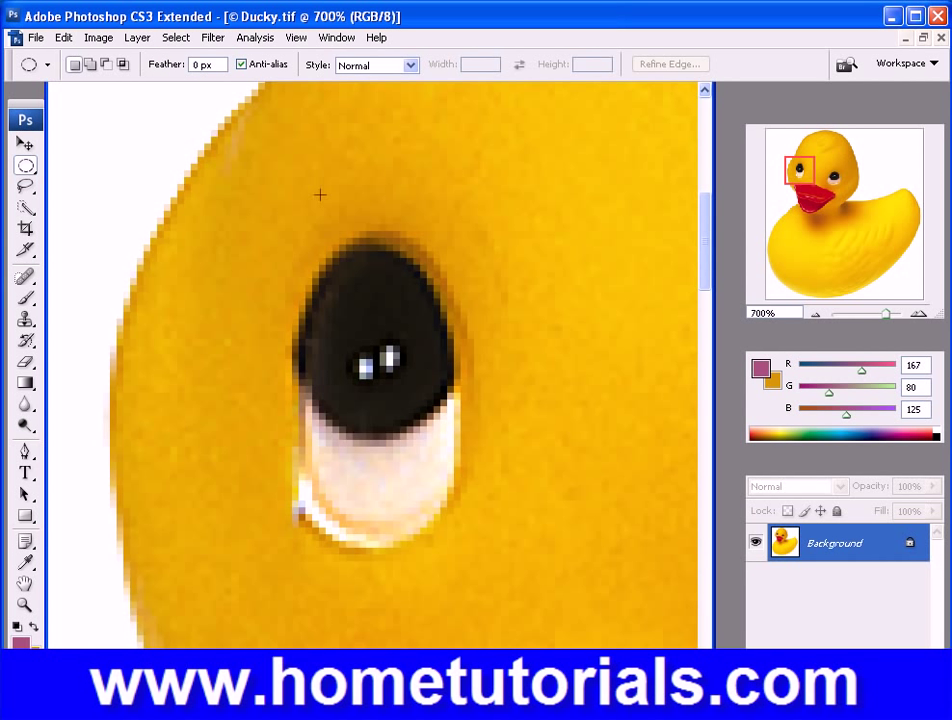
Step: Draw an elliptical selection from the eye's corner, redraw it slightly wider, and position it to enclose the pupil and the white
{"action": "left_click_drag", "start_coordinate": [296, 234], "coordinate": [474, 557]}
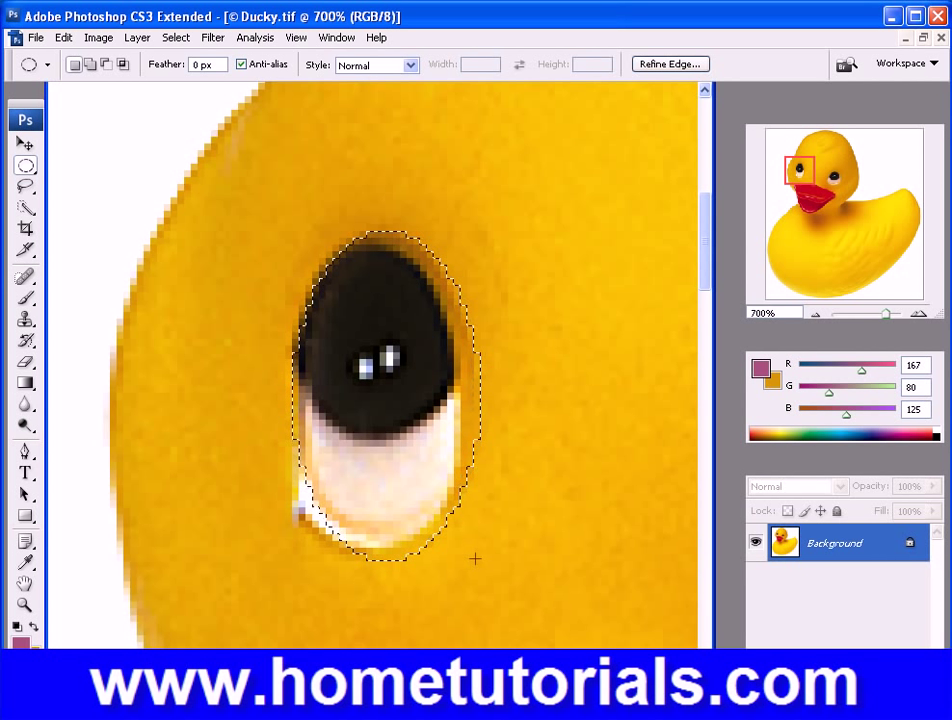
{"action": "mouse_move", "coordinate": [446, 480]}
{"action": "left_mouse_down"}
{"action": "mouse_move", "coordinate": [428, 482]}
{"action": "mouse_move", "coordinate": [436, 484]}
{"action": "left_mouse_up"}
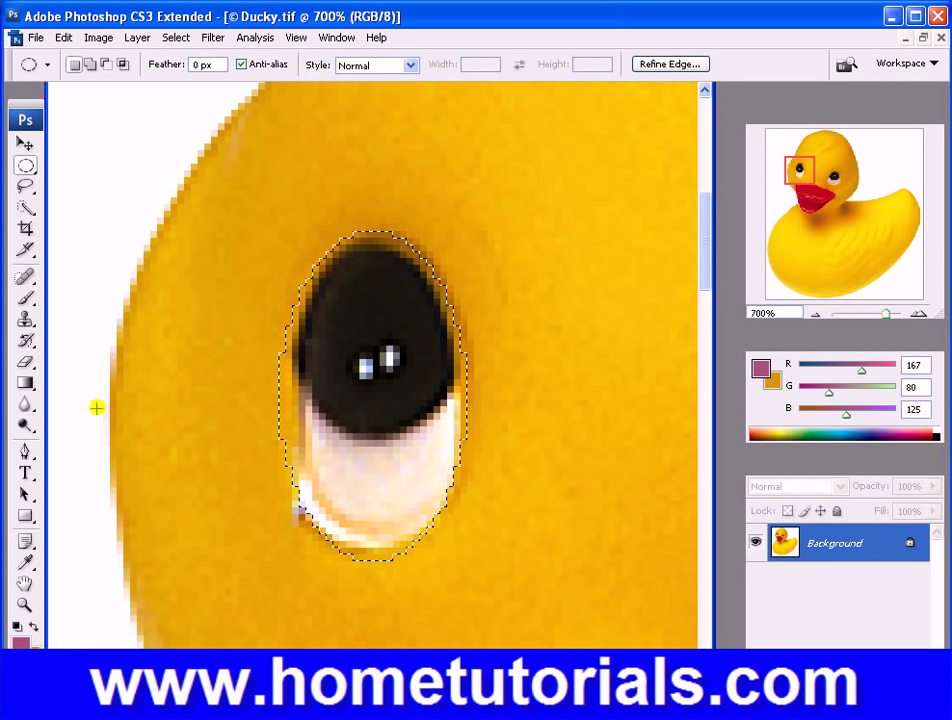
{"action": "left_click", "coordinate": [391, 482]}
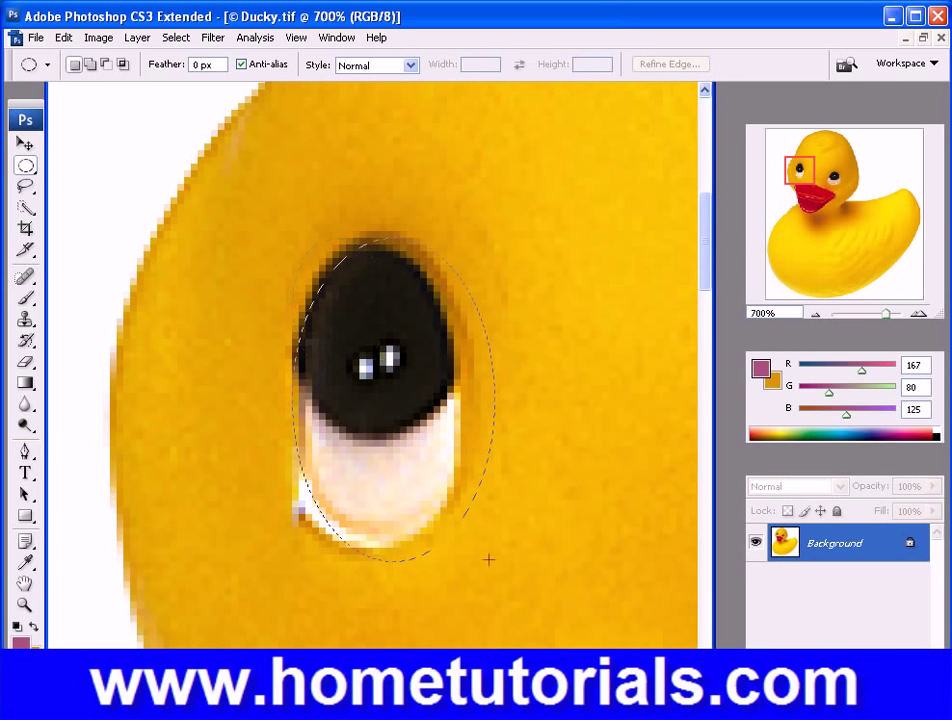
{"action": "left_click_drag", "start_coordinate": [436, 480], "coordinate": [422, 463]}
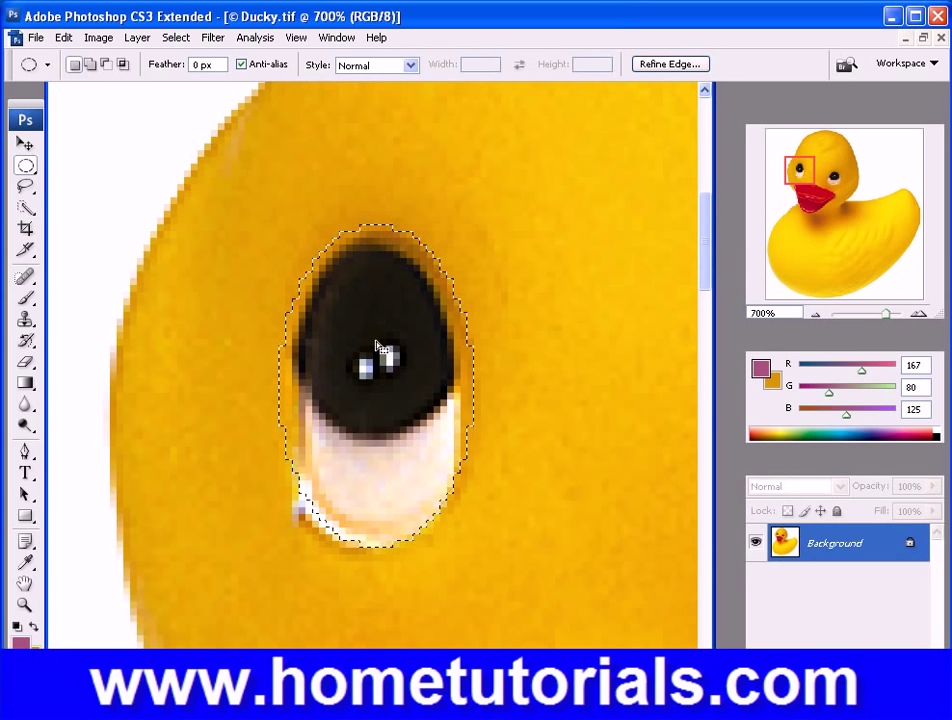
Step: Invert the selection to cover everything outside the eye, and view the whole image at 100%
{"action": "left_click", "coordinate": [186, 36]}
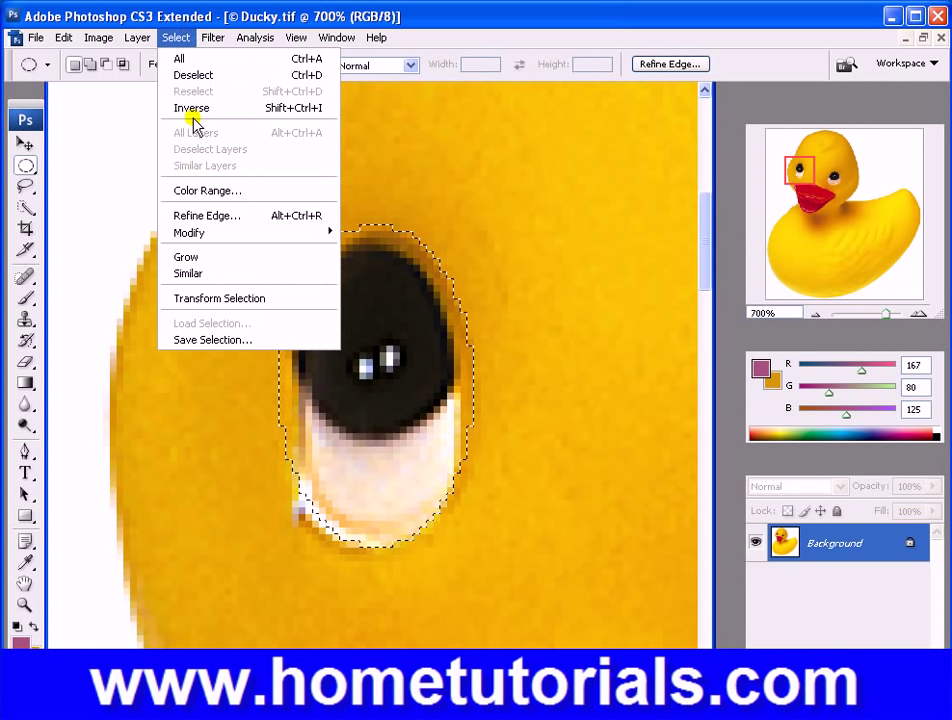
{"action": "left_click", "coordinate": [192, 108]}
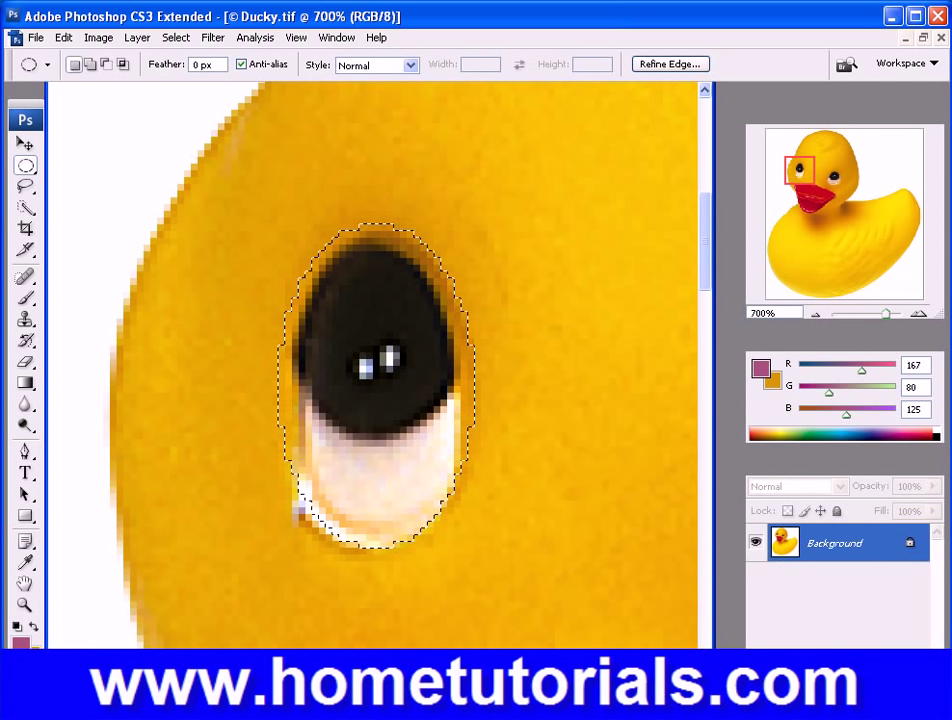
{"action": "key", "text": "ctrl+alt+0"}
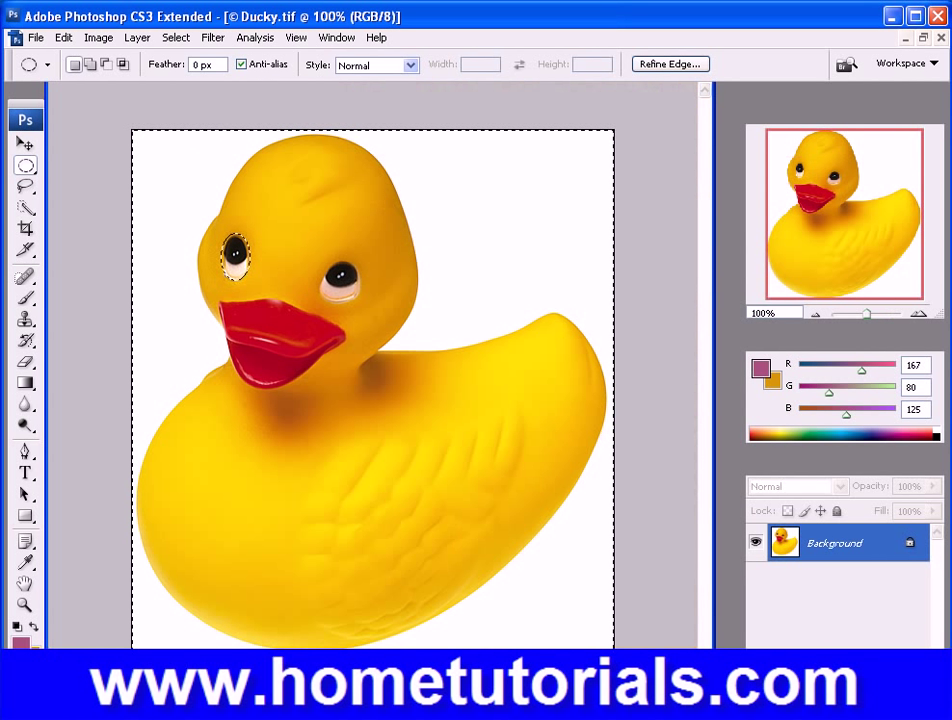
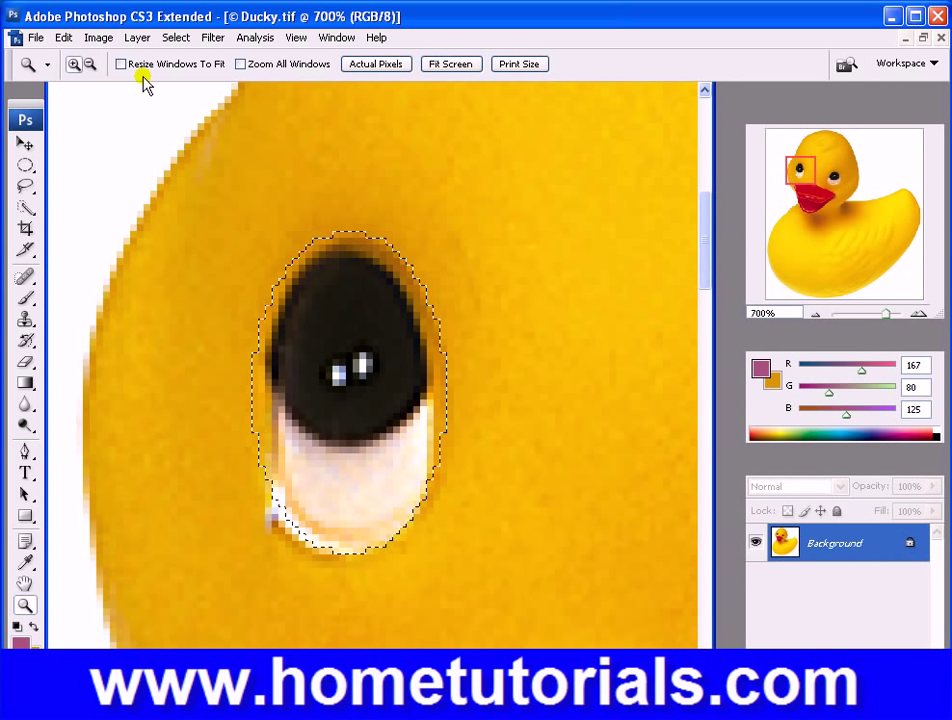
Step: Open the Curves adjustment for the selected eye and look over its channel list and curve display options
{"action": "left_click", "coordinate": [100, 39]}
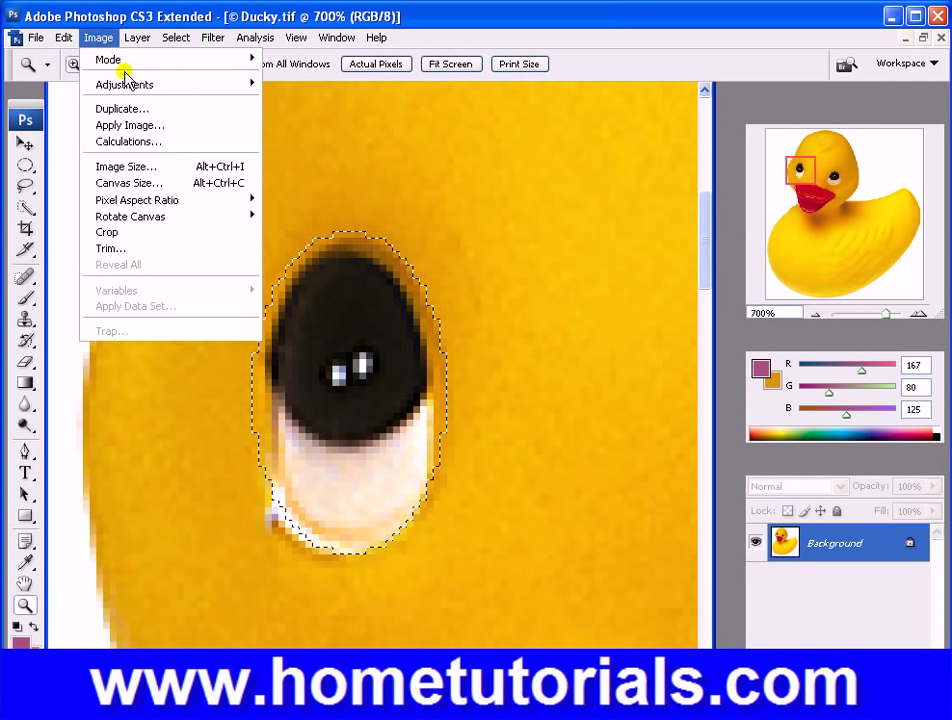
{"action": "mouse_move", "coordinate": [129, 90]}
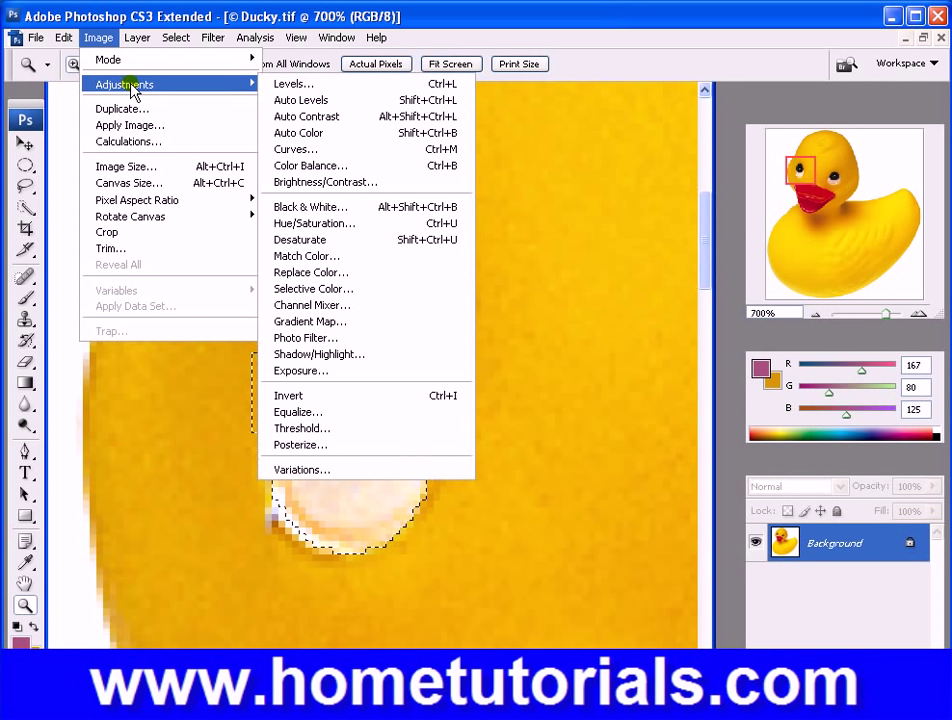
{"action": "left_click", "coordinate": [349, 150]}
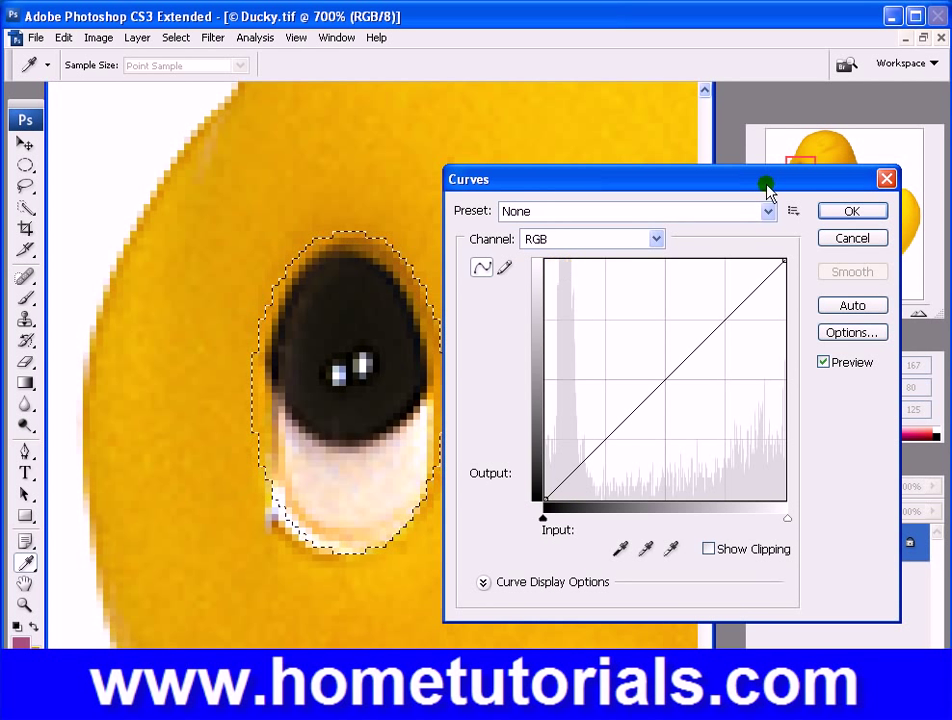
{"action": "left_click", "coordinate": [657, 242]}
{"action": "left_click", "coordinate": [657, 242]}
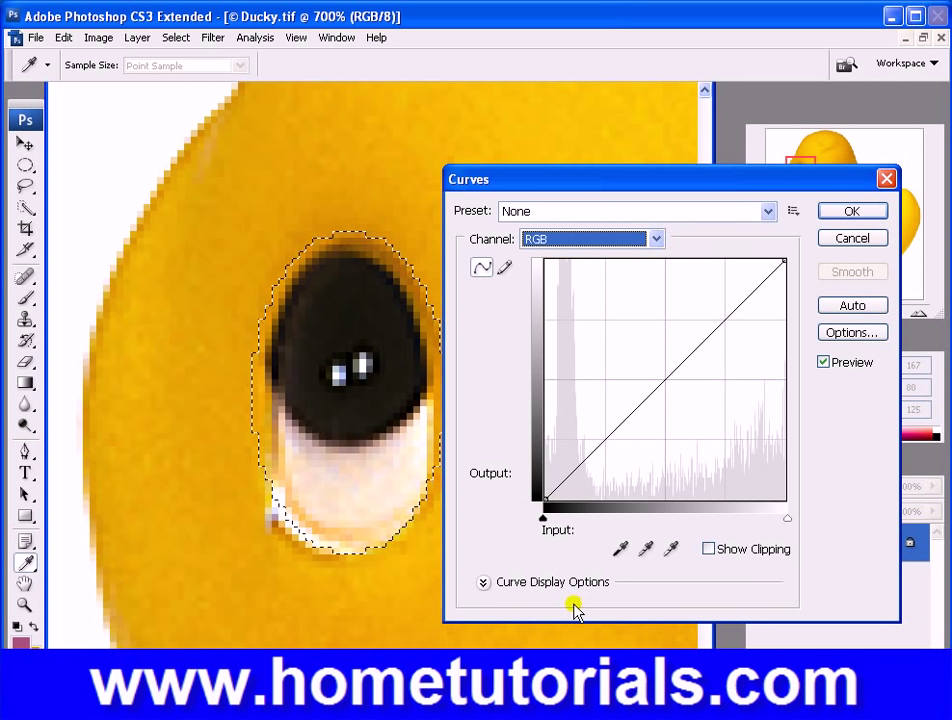
{"action": "left_click", "coordinate": [483, 584]}
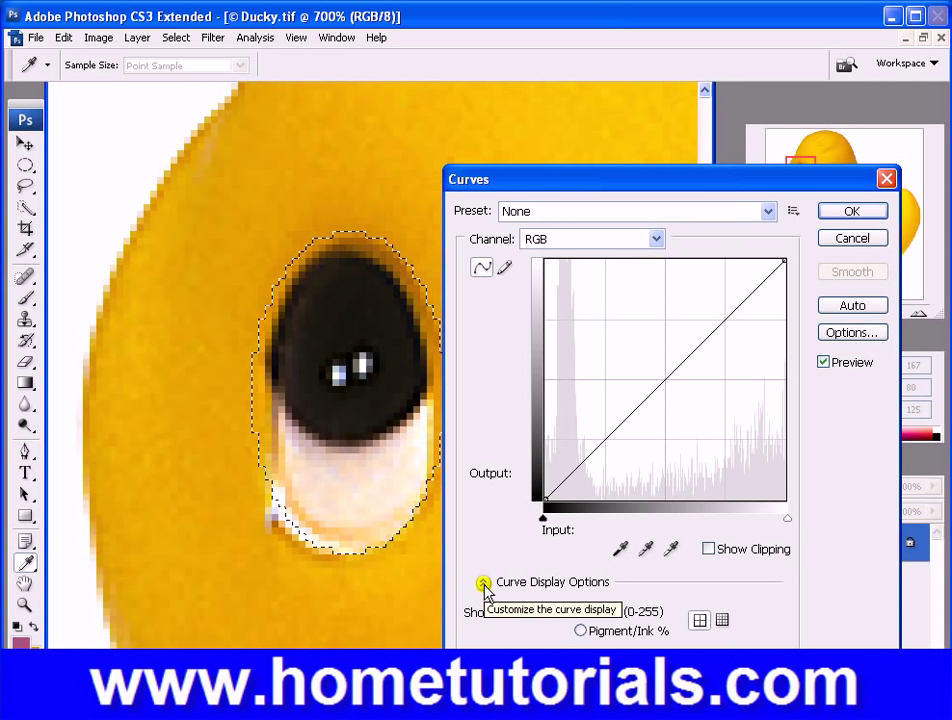
{"action": "left_click", "coordinate": [483, 584]}
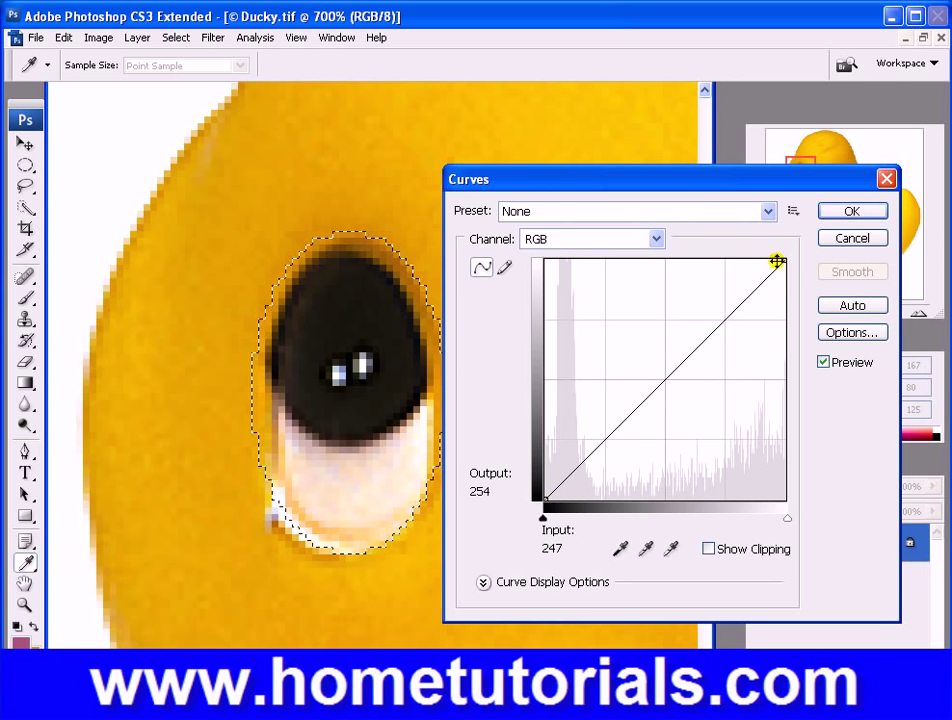
Step: Darken the selected eye by lowering the curve's white point to output 114, and check the preview with the dialog clear of the eye
{"action": "left_click_drag", "start_coordinate": [784, 261], "coordinate": [785, 392]}
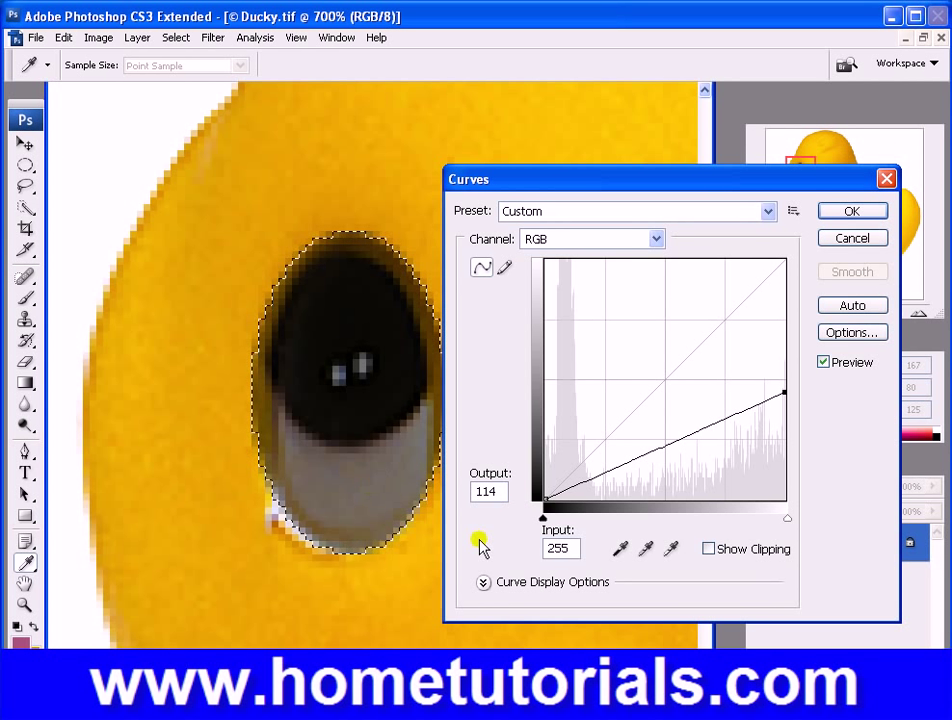
{"action": "left_click", "coordinate": [825, 365]}
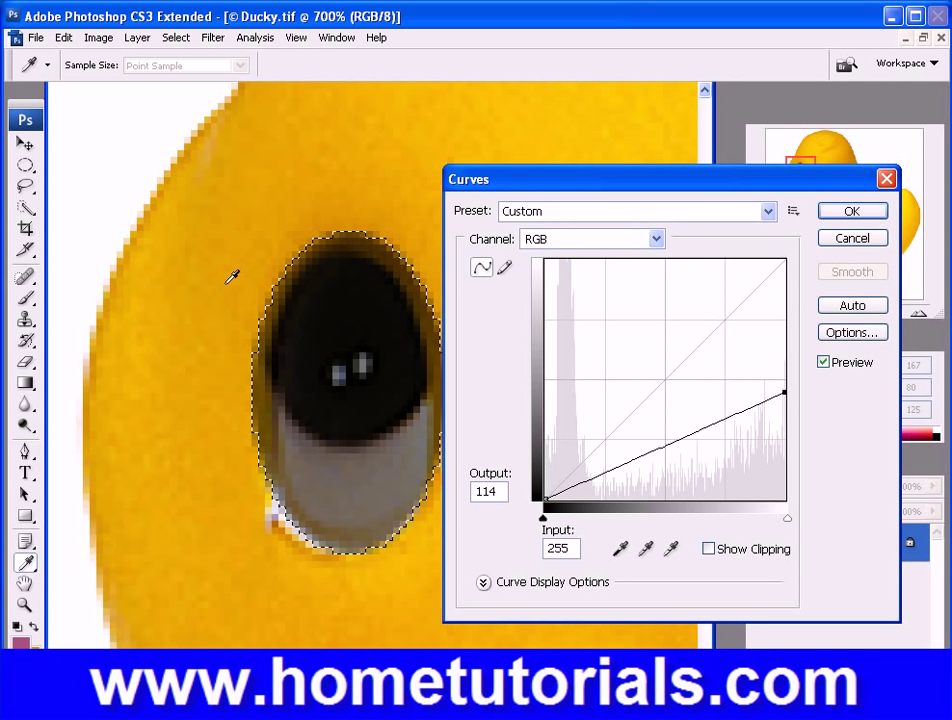
{"action": "left_click_drag", "start_coordinate": [550, 186], "coordinate": [578, 40]}
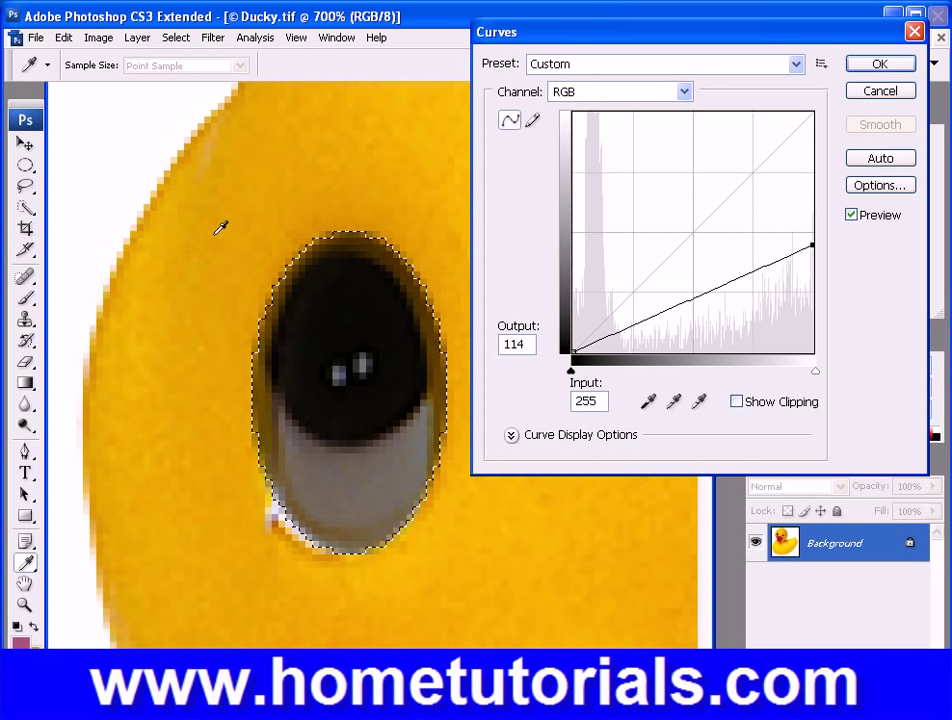
Step: Brighten the selected eye by setting the RGB curve's white point to input 57, output 255, and apply the Curves adjustment
{"action": "left_click", "coordinate": [810, 244]}
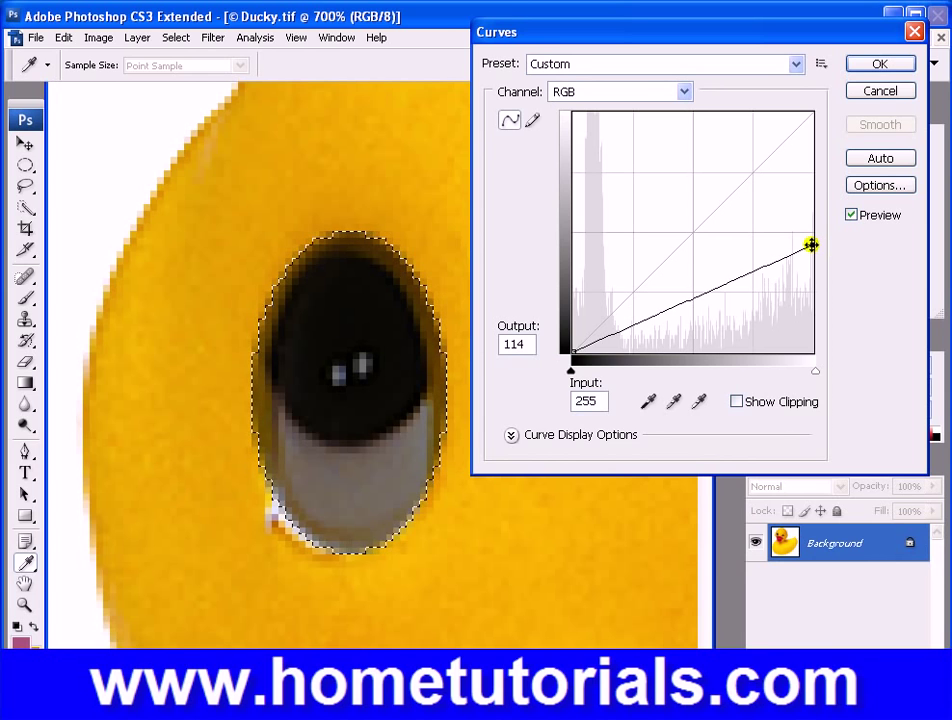
{"action": "left_click_drag", "start_coordinate": [810, 244], "coordinate": [626, 112]}
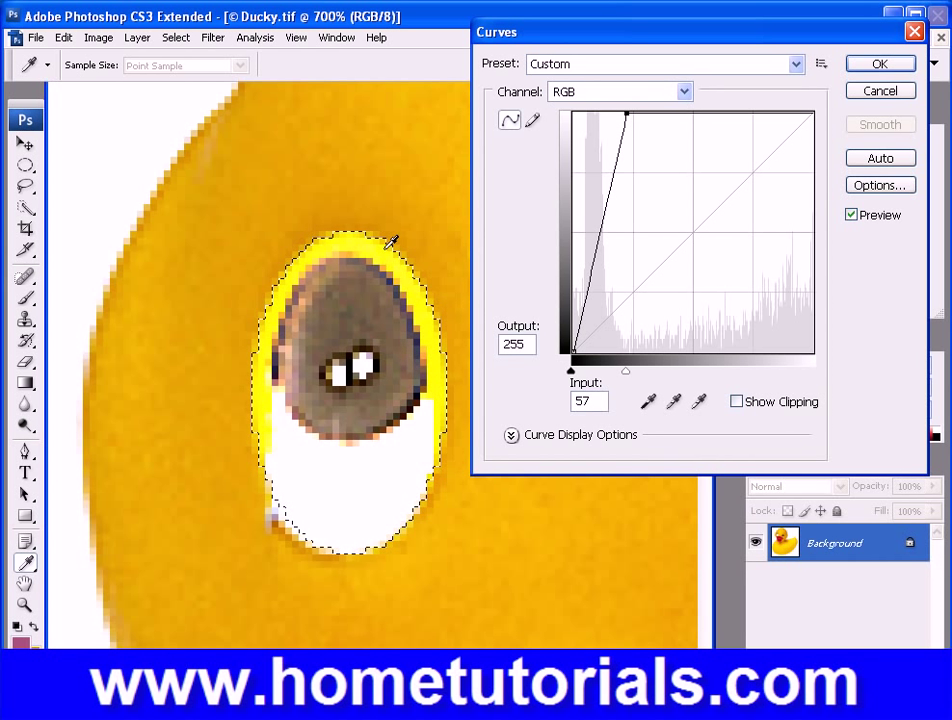
{"action": "left_click", "coordinate": [880, 63]}
Step: Return the image to 100% and remove the selection around the brightened eye
{"action": "key", "text": "z"}
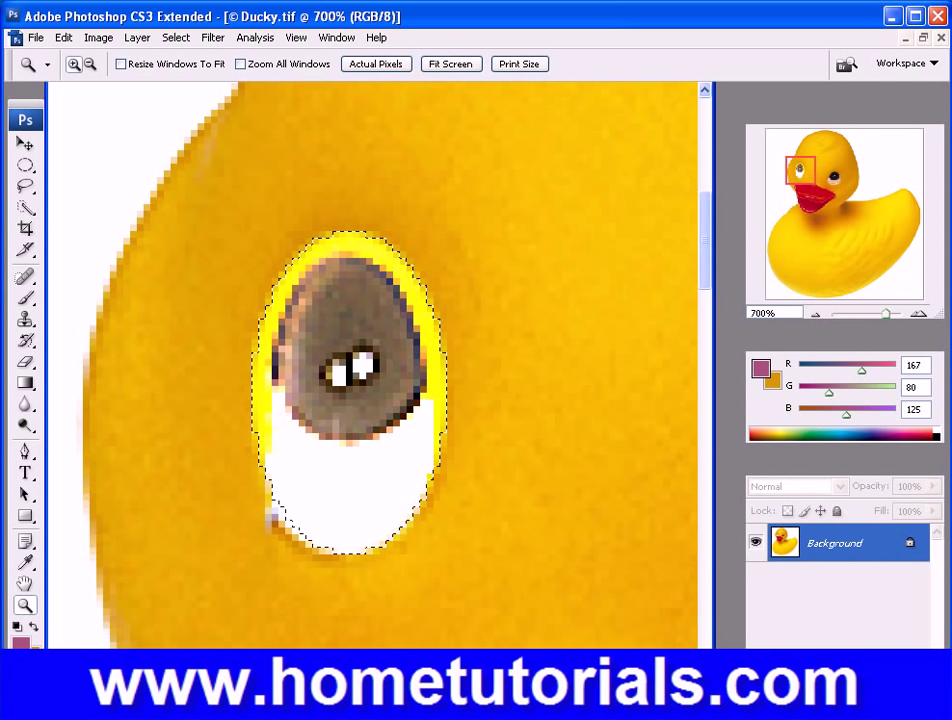
{"action": "key", "text": "ctrl+alt+0"}
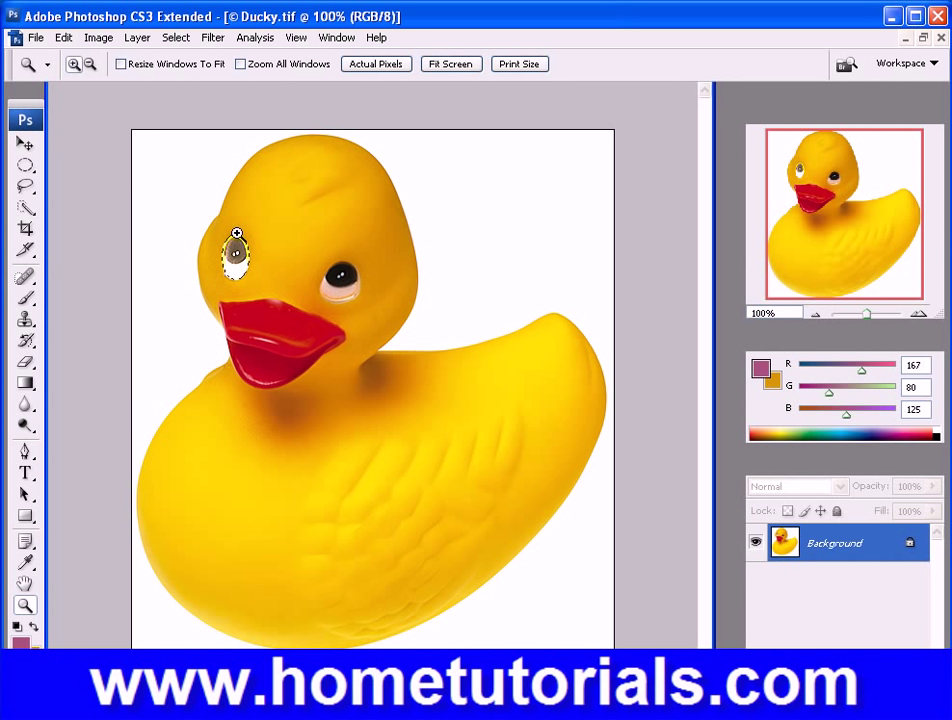
{"action": "left_click", "coordinate": [178, 40]}
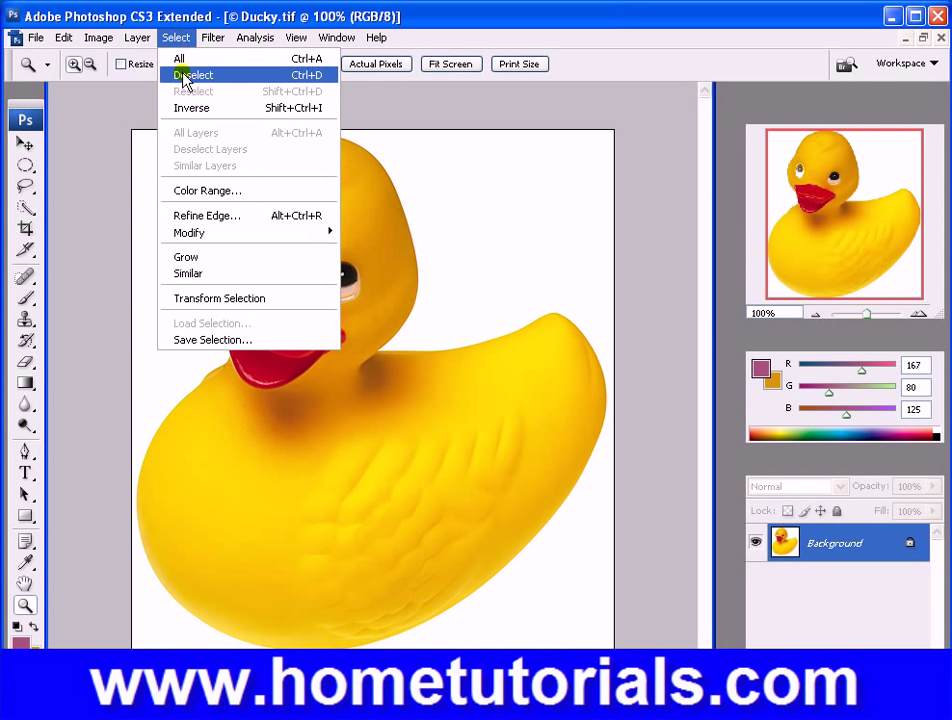
{"action": "left_click", "coordinate": [185, 76]}
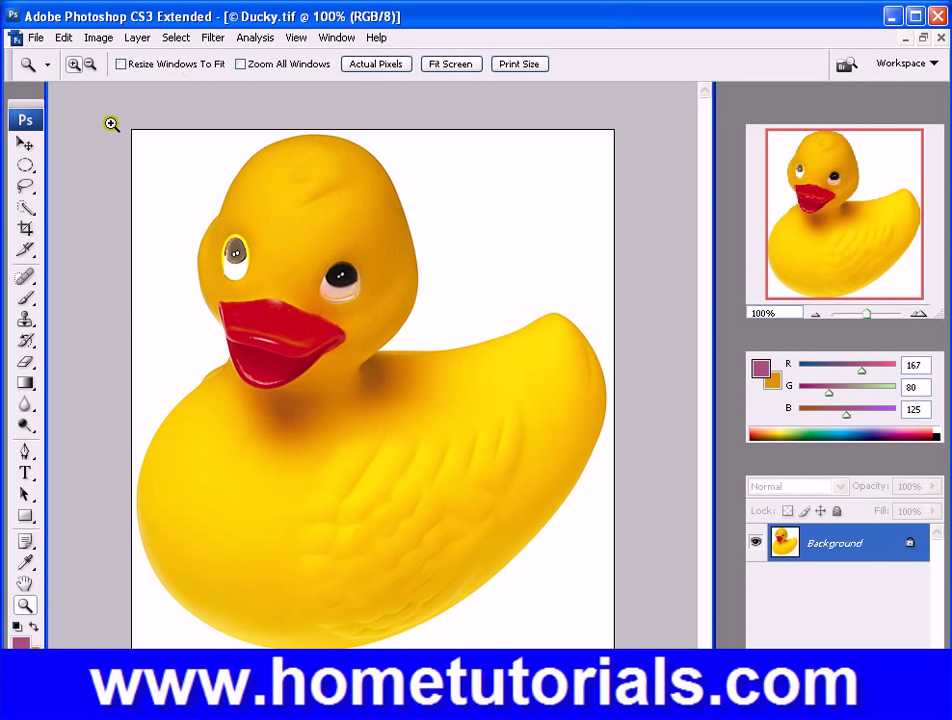